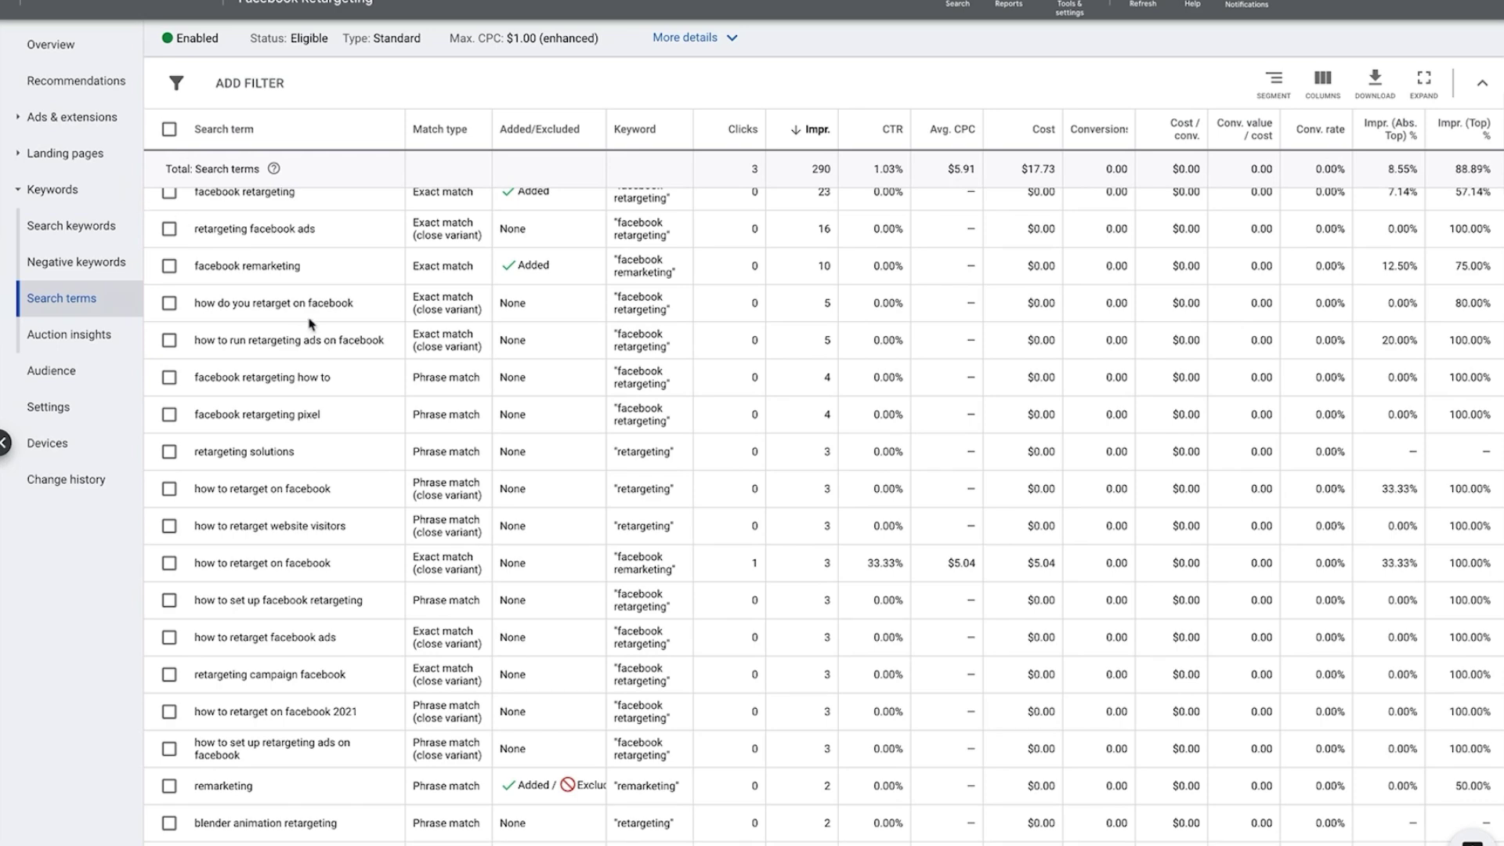
- Scroll the Campaigns overview to S - Challenge: 60 clicks, 4.00 conversions, $79.50 per conversion
scroll(313, 326, up, 2)
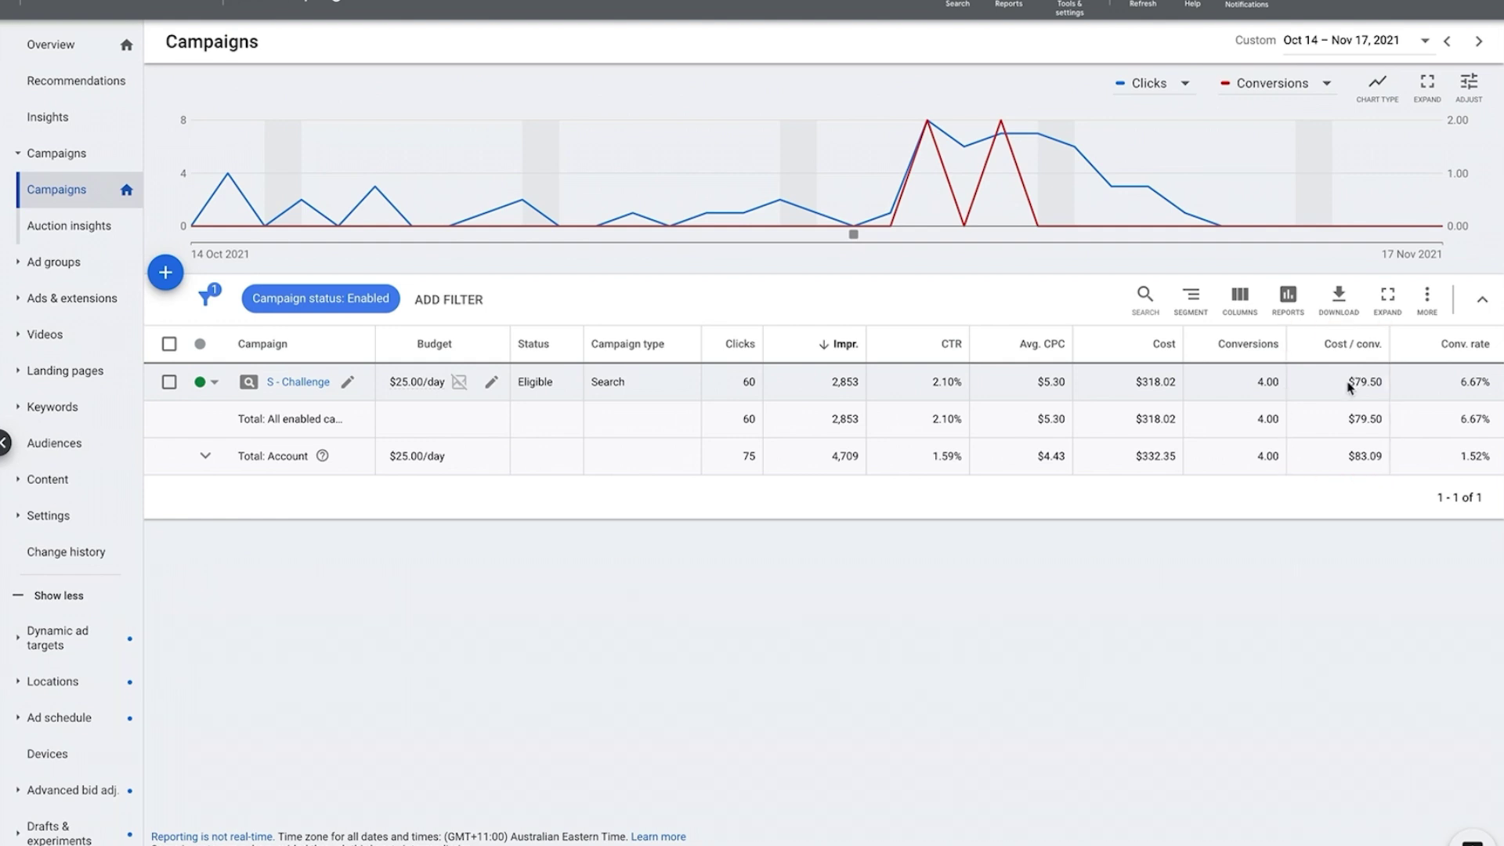
drag(1346, 382, 1378, 382)
click(1373, 383)
drag(1348, 384, 1380, 384)
click(1360, 387)
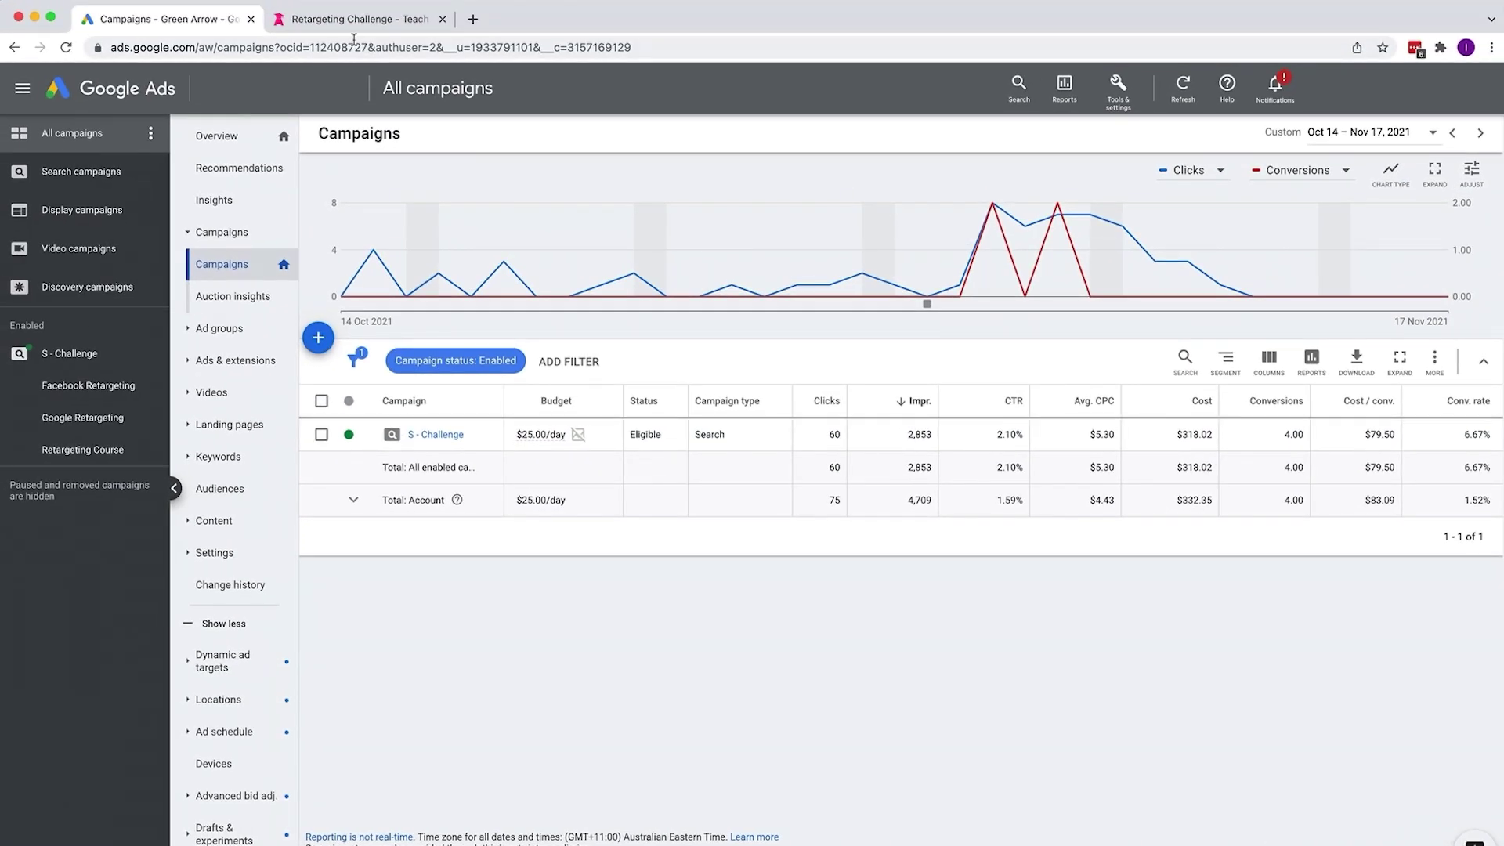
click(356, 20)
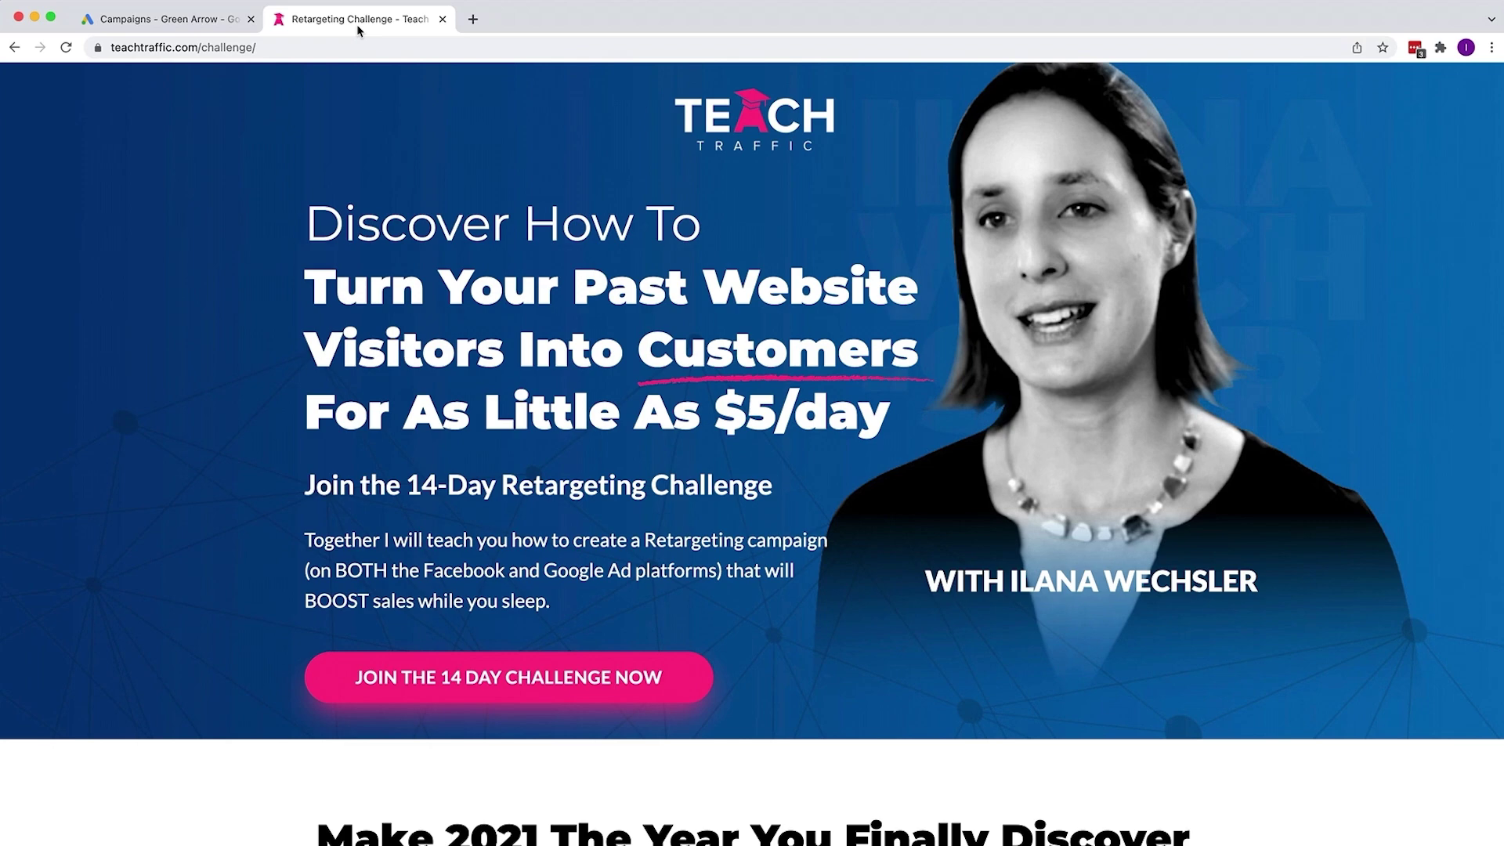
click(201, 29)
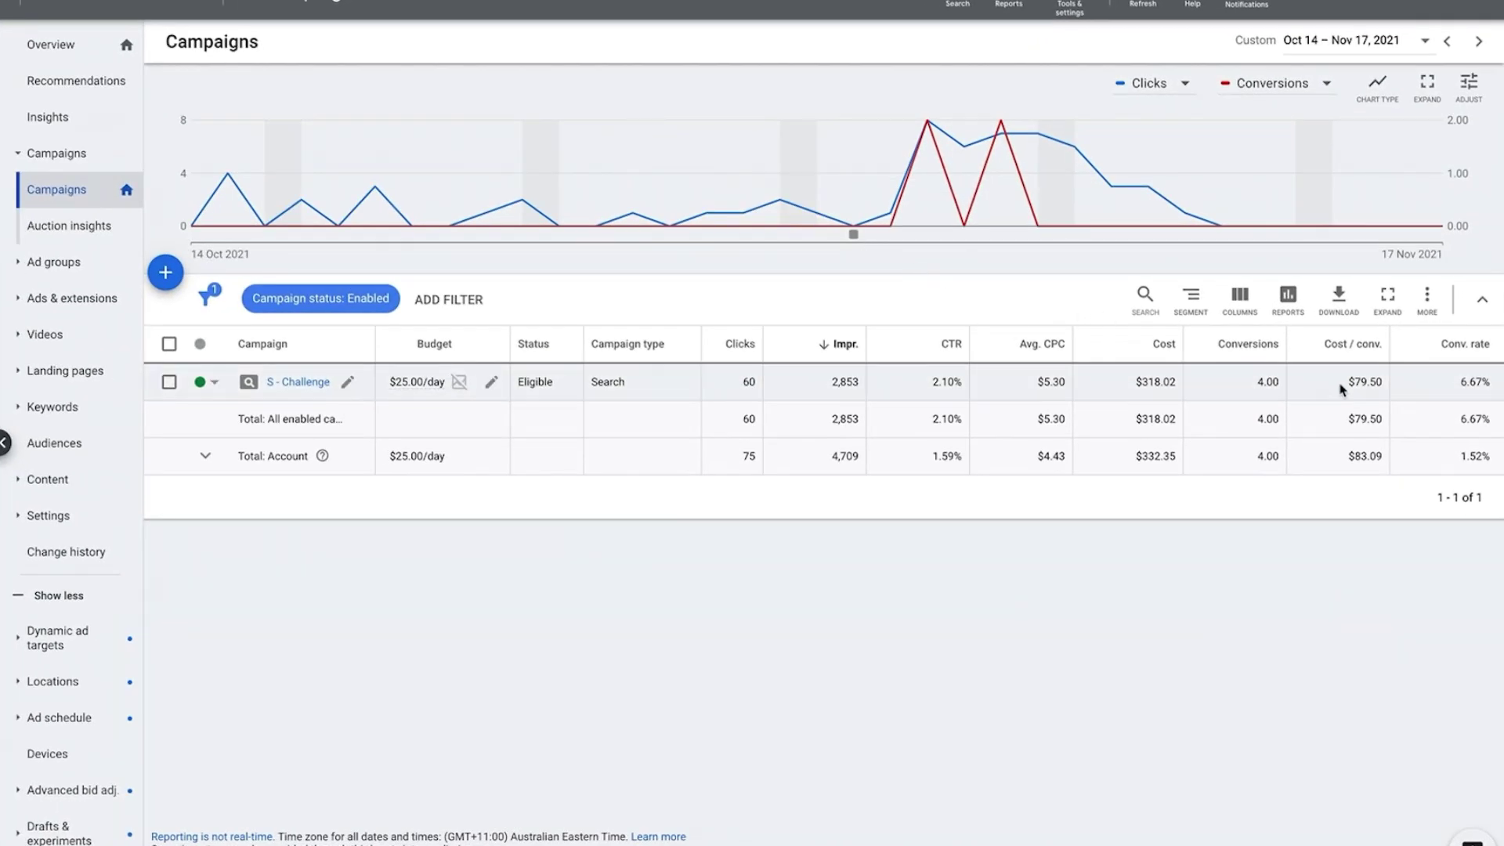
drag(1347, 383, 1372, 385)
click(1368, 394)
drag(1458, 382, 1480, 385)
- Open the S - Challenge campaign's ad groups to reach Facebook Retargeting's four phrase-match keywords
click(1483, 397)
mouse_move(423, 389)
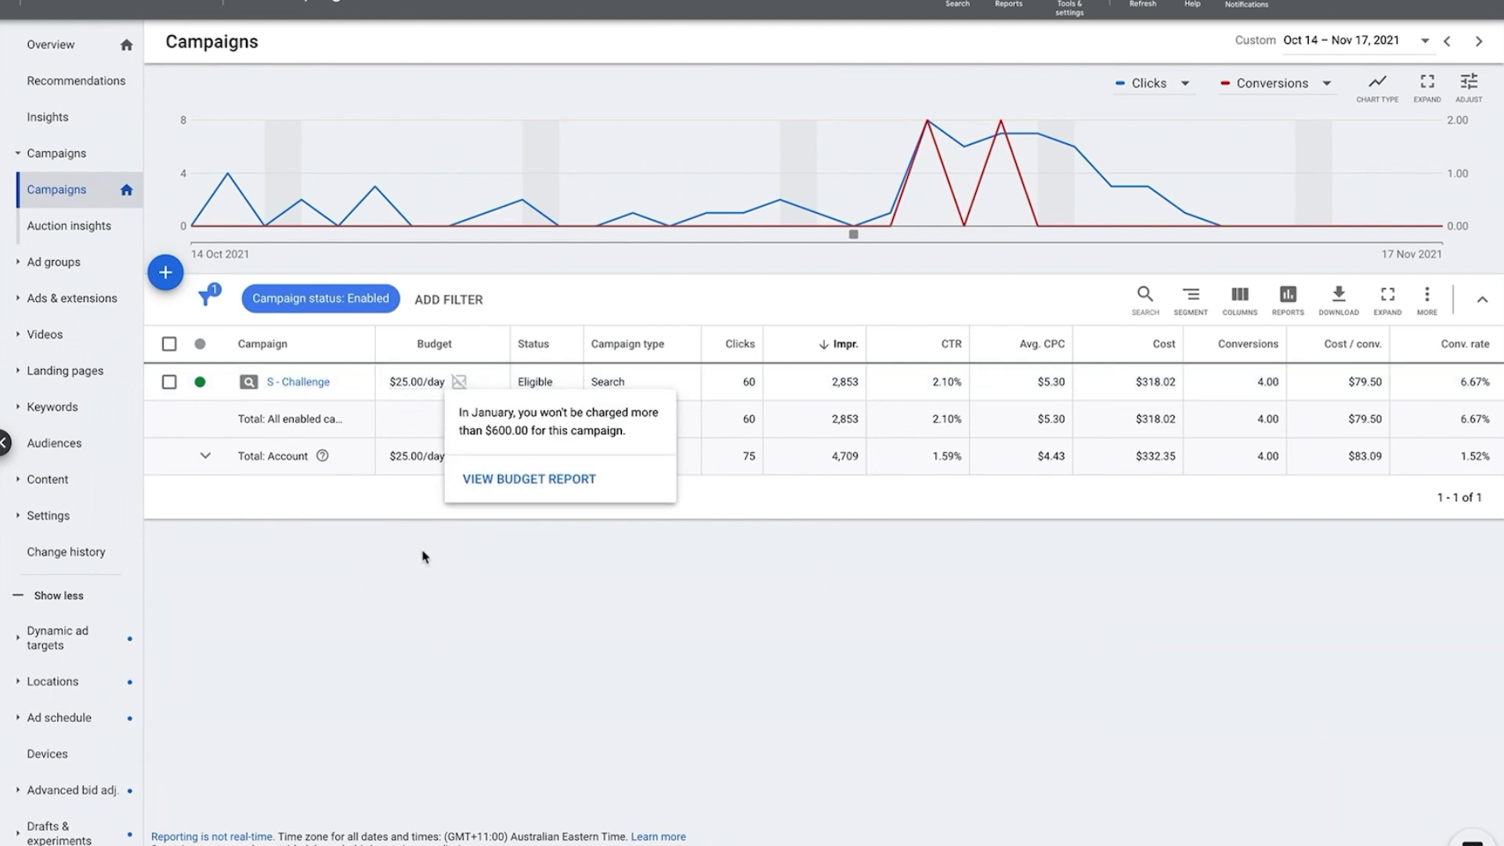
click(293, 383)
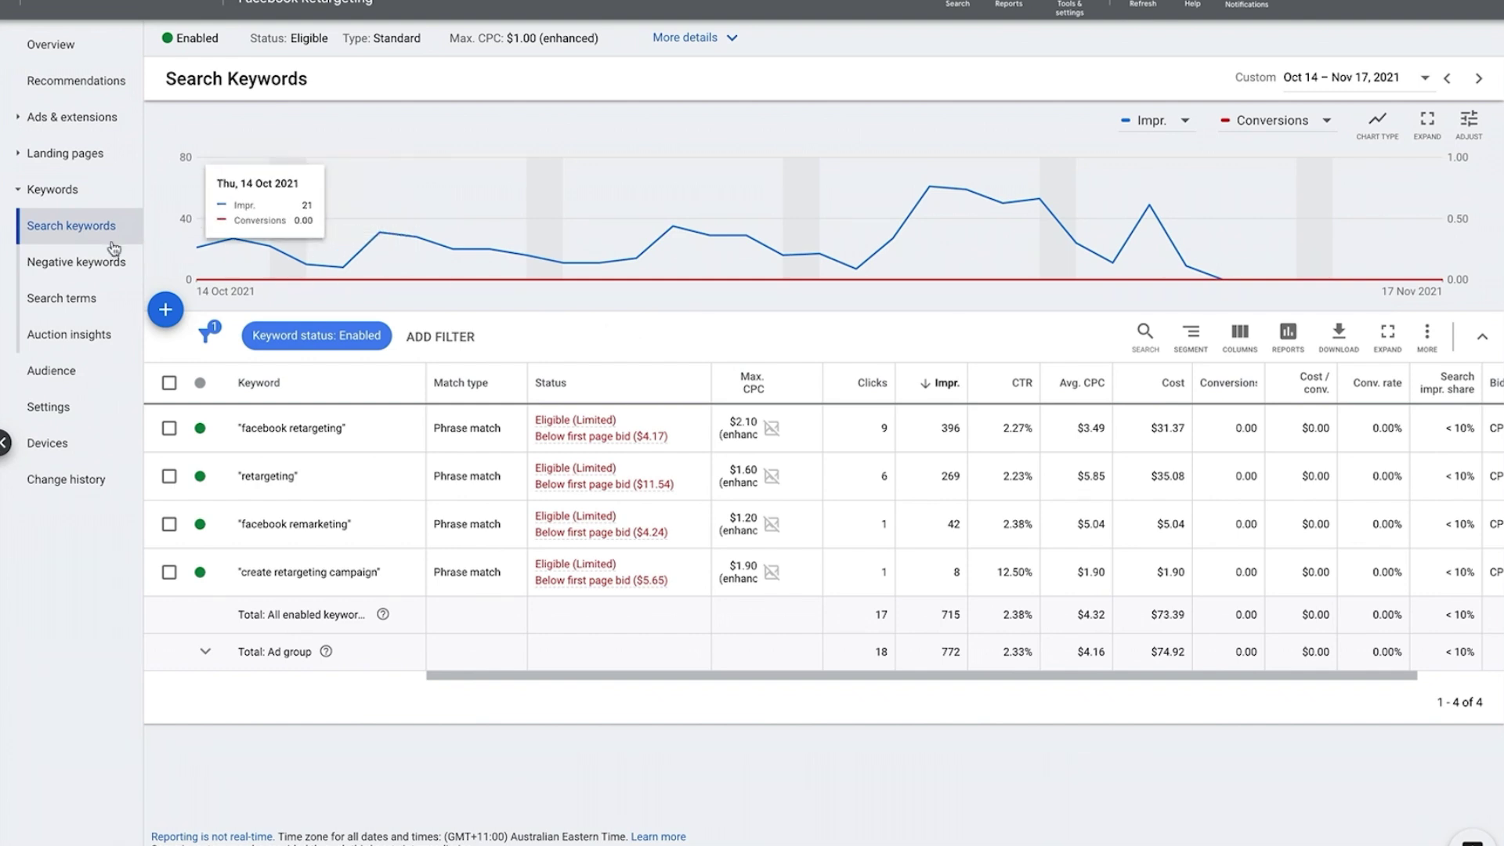
- Compare the ad group's search terms report with its search keywords list
click(75, 300)
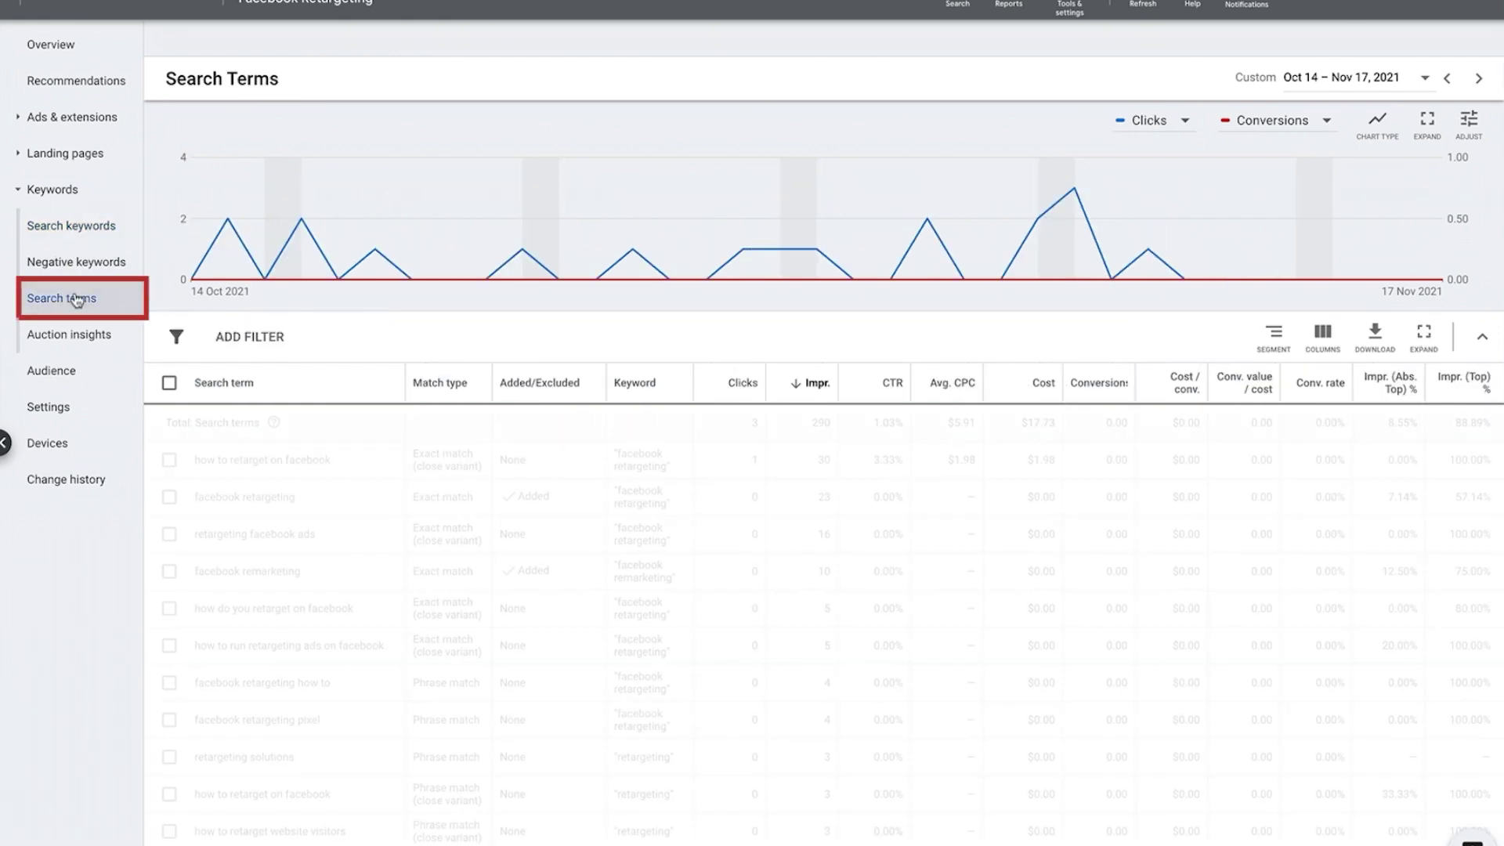
scroll(510, 349, down, 1)
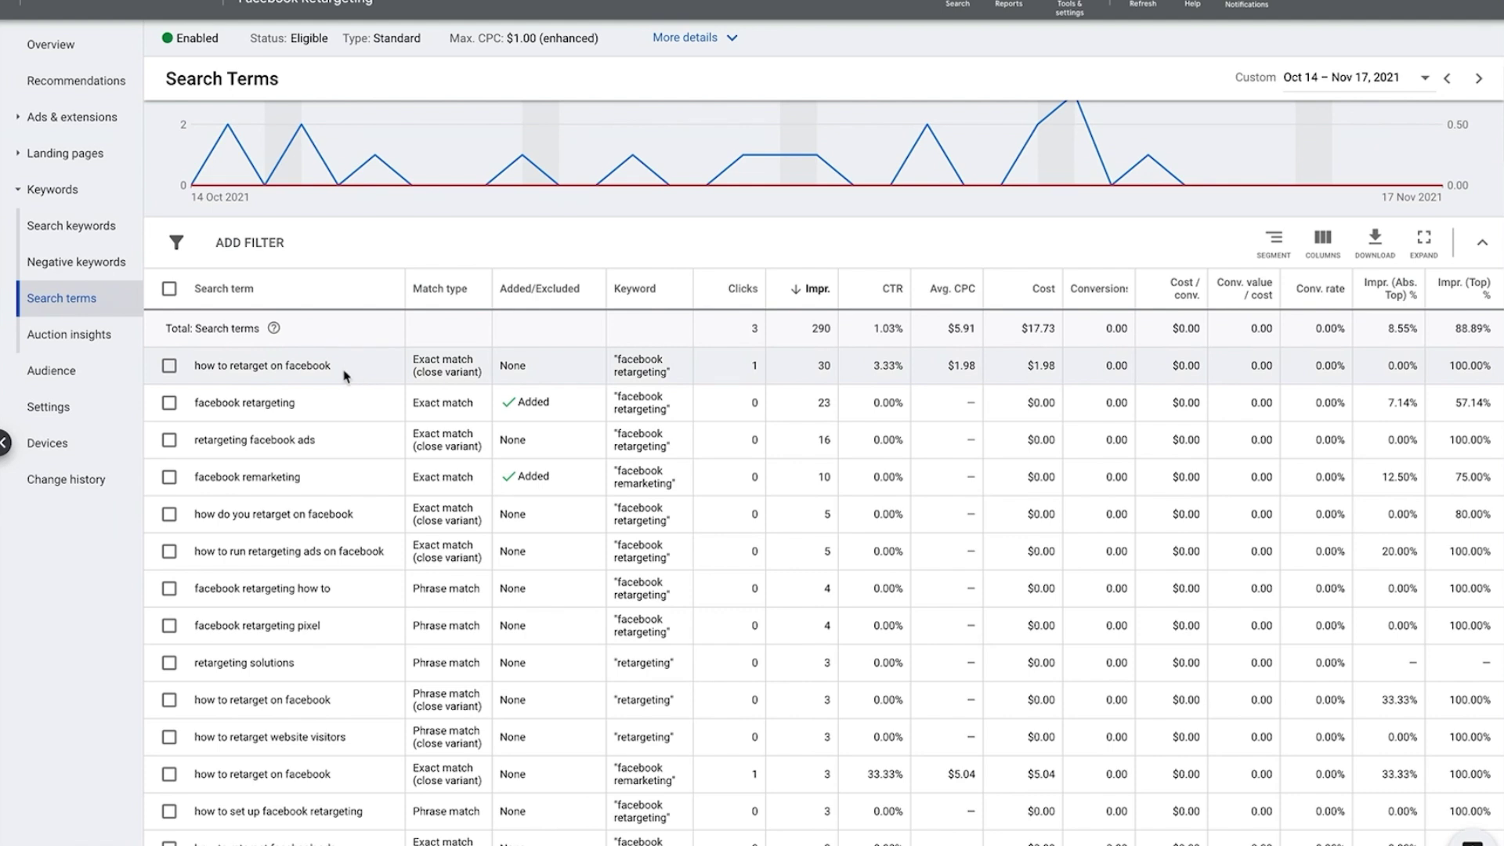
click(71, 225)
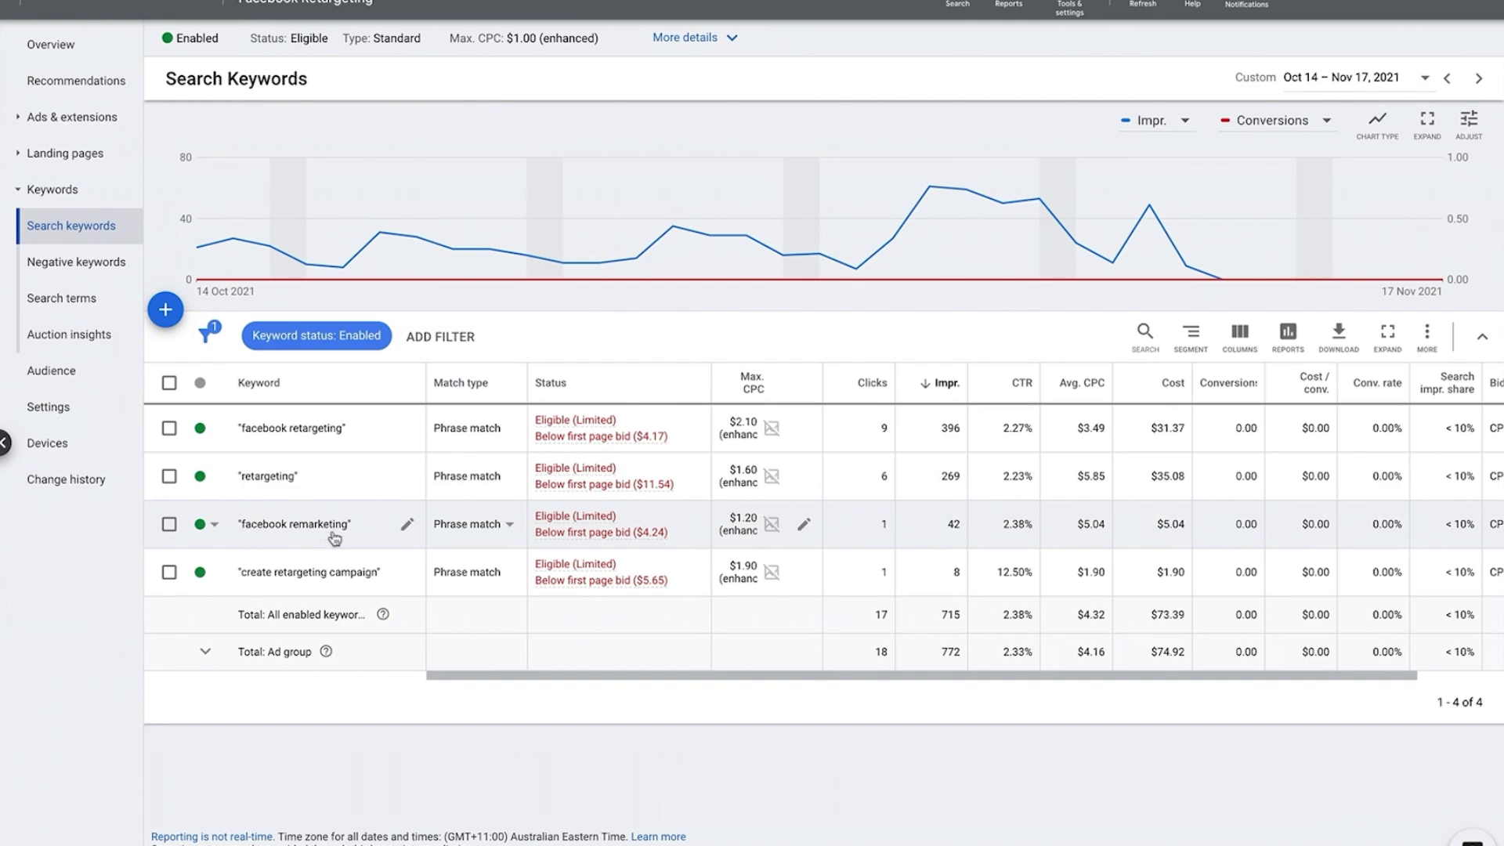
click(64, 299)
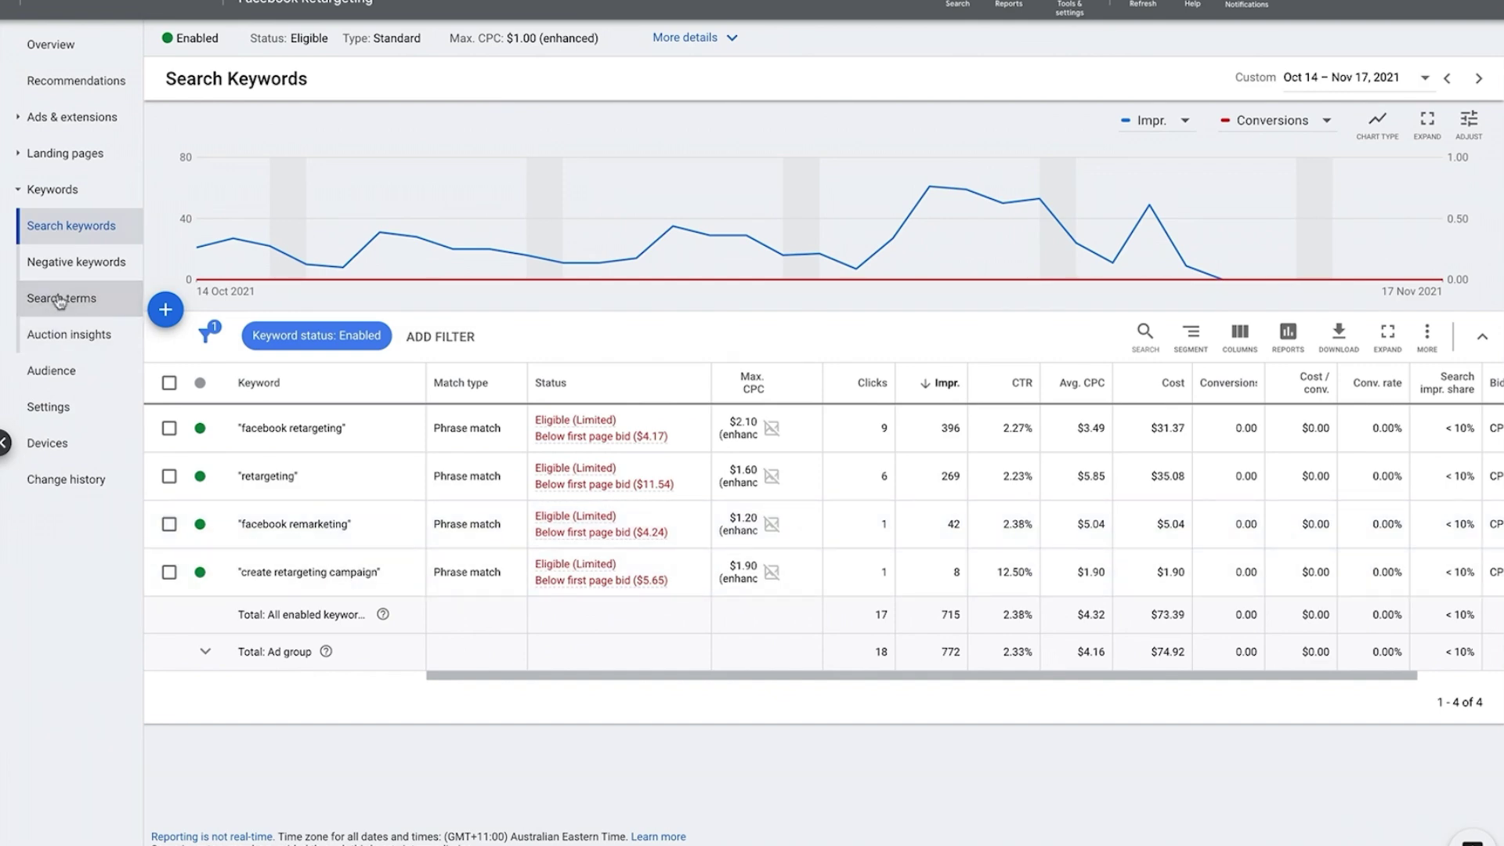
- Scan the search terms and select the irrelevant word 'solutions' from 'retargeting solutions'
scroll(564, 363, down, 2)
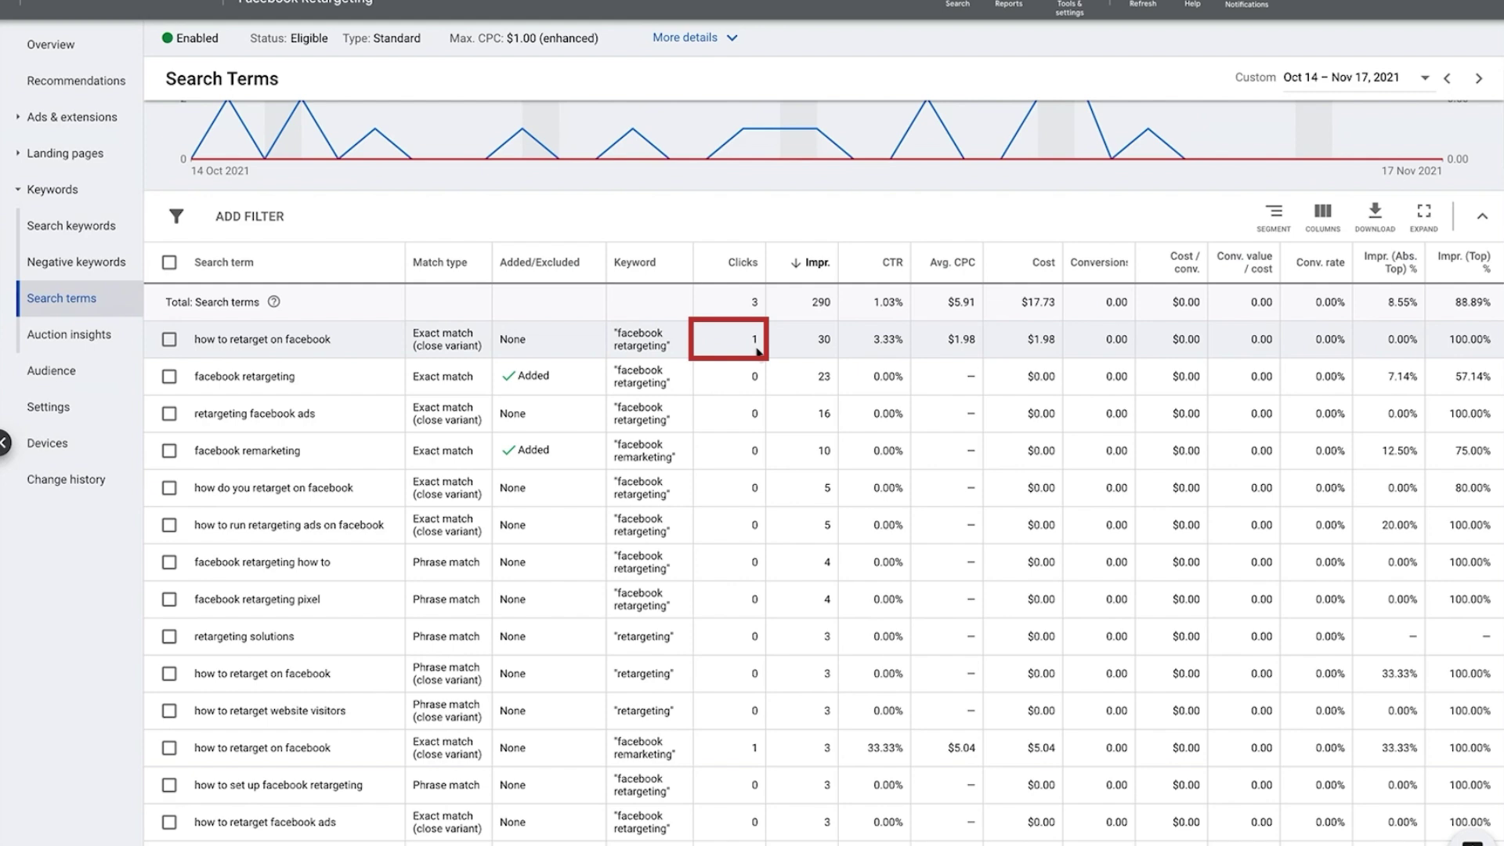
scroll(798, 350, up, 2)
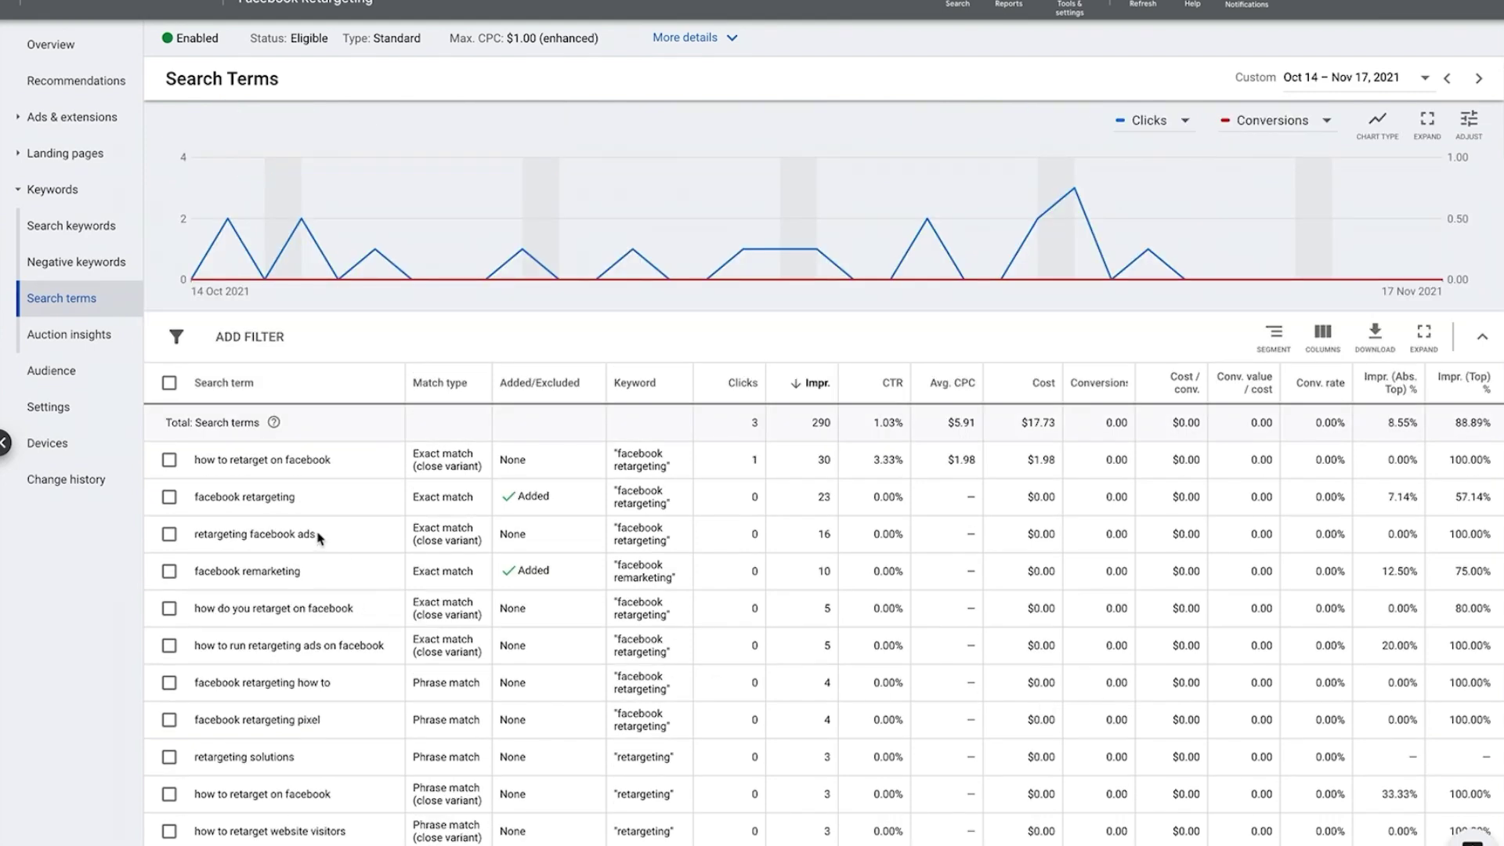
scroll(317, 537, down, 4)
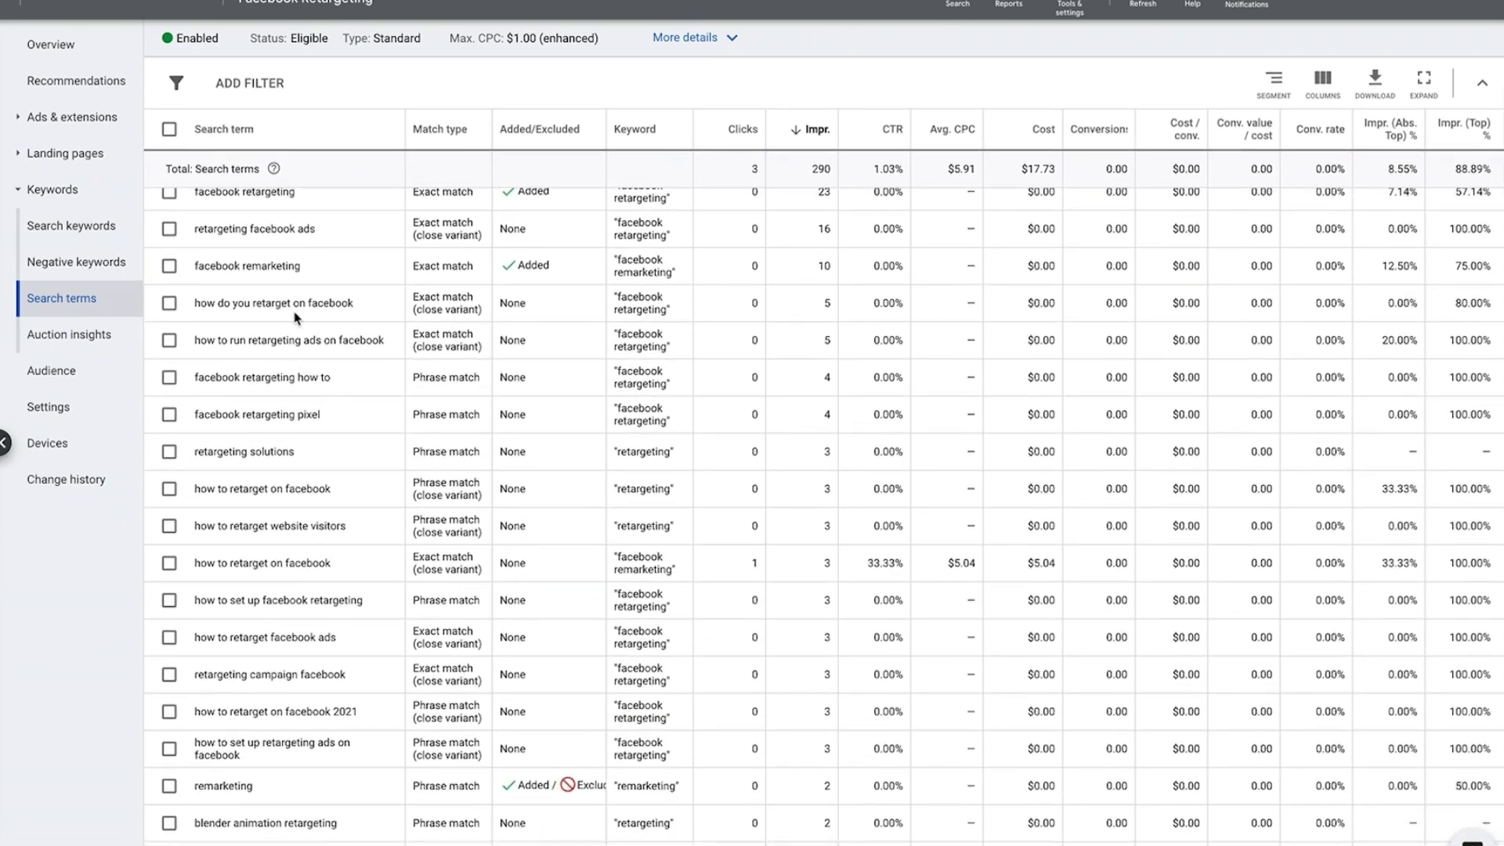
scroll(302, 319, up, 2)
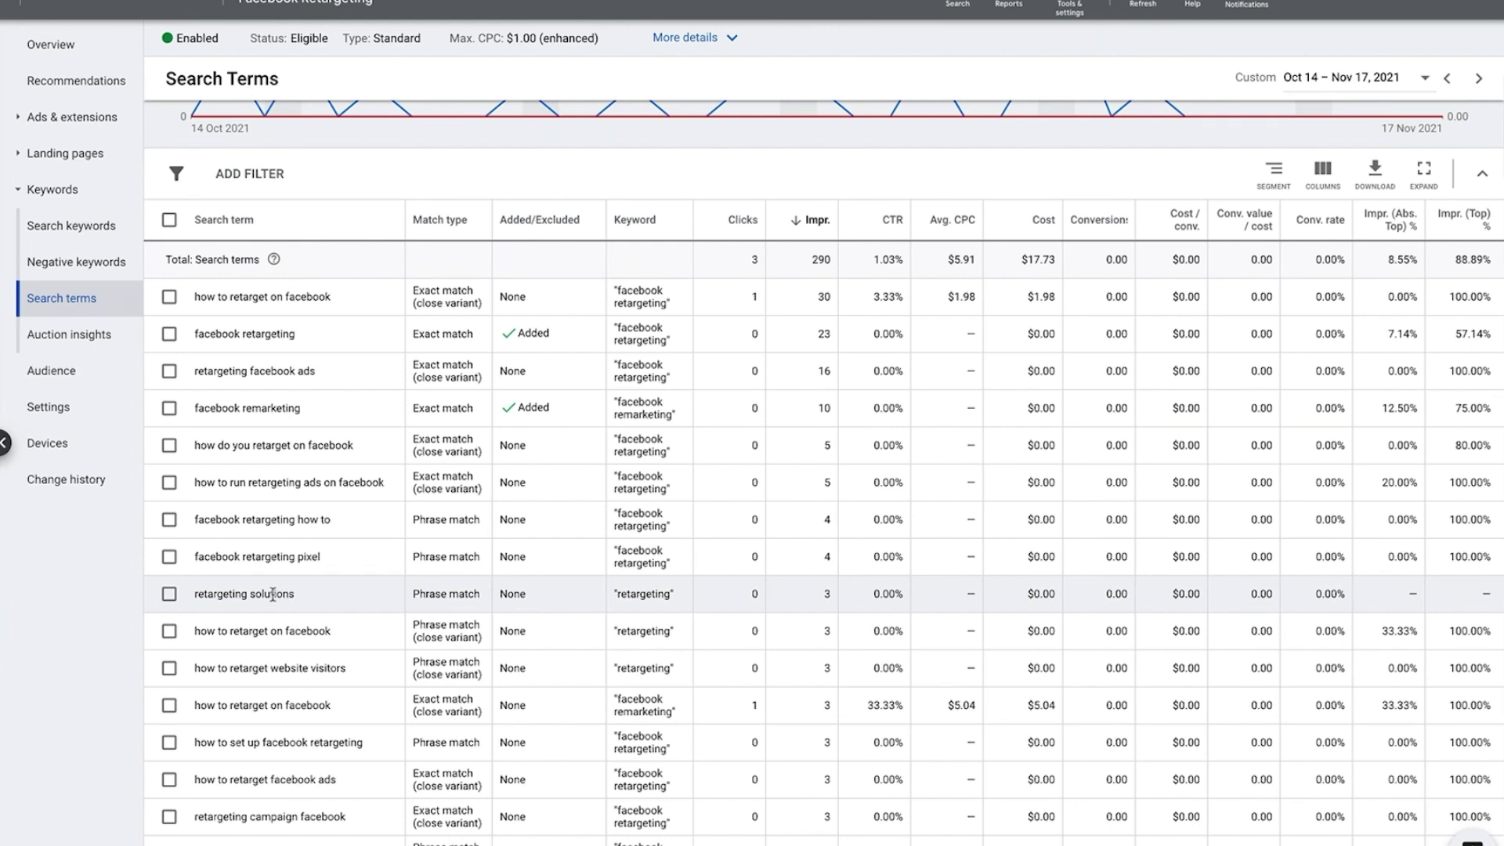
double_click(270, 593)
key(ctrl+c)
- Save 'solutions' as a new campaign-level negative keyword for S - Challenge, making seven entries
click(312, 602)
click(53, 268)
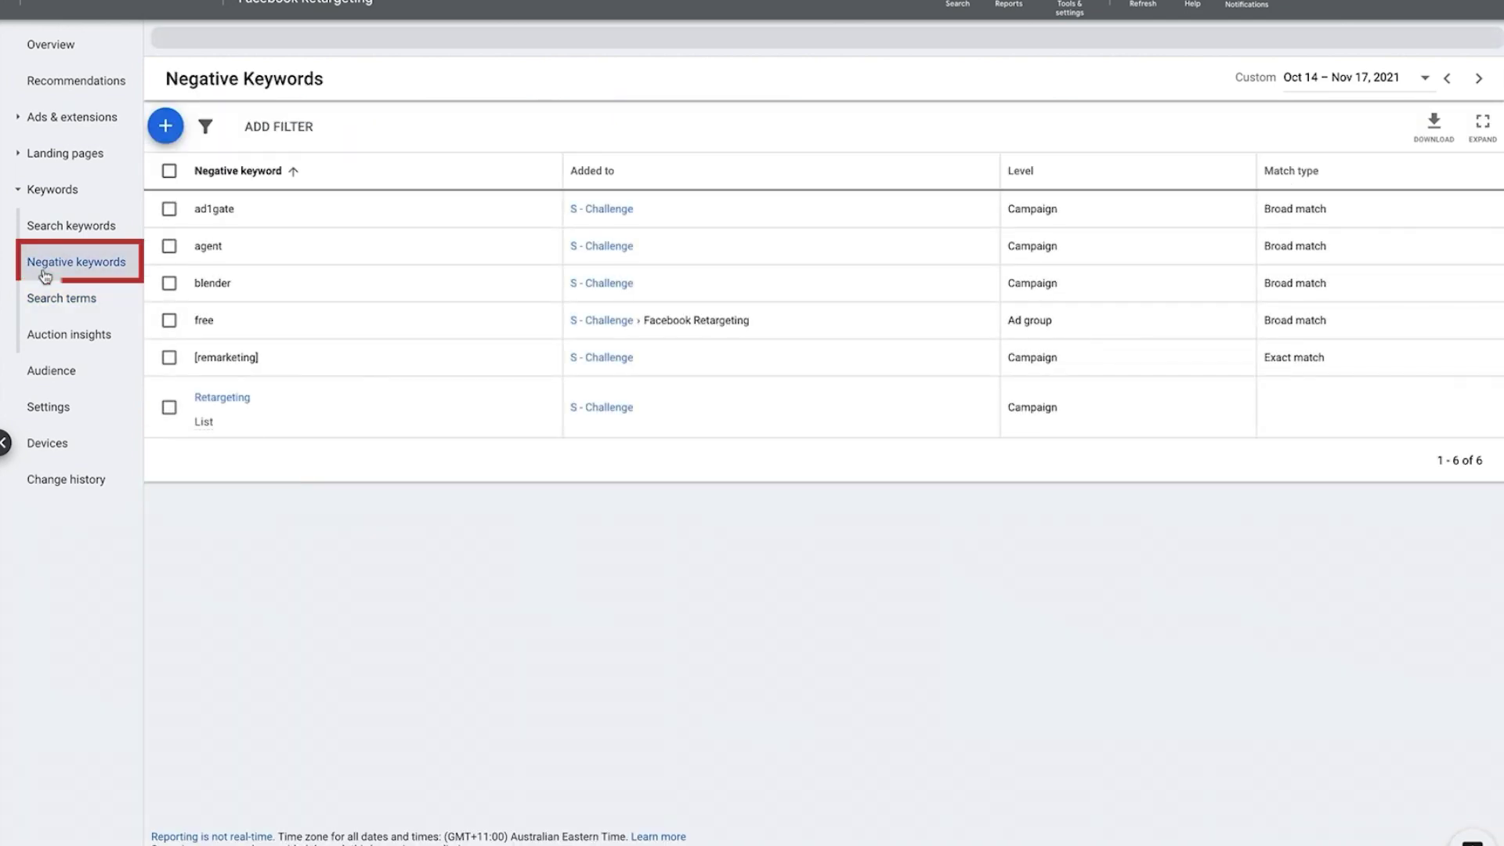
click(167, 128)
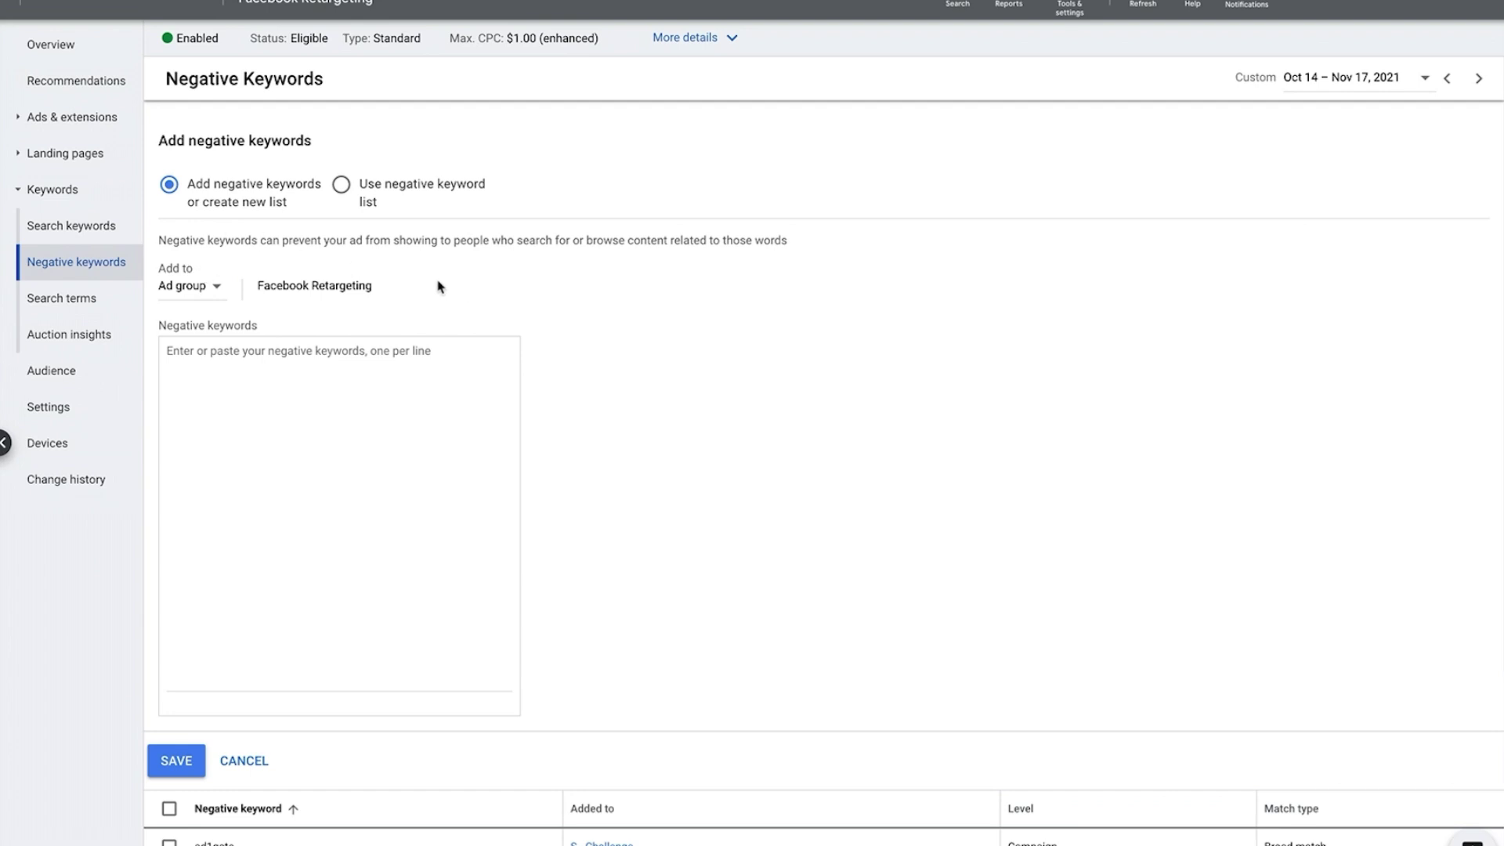
click(189, 300)
click(196, 306)
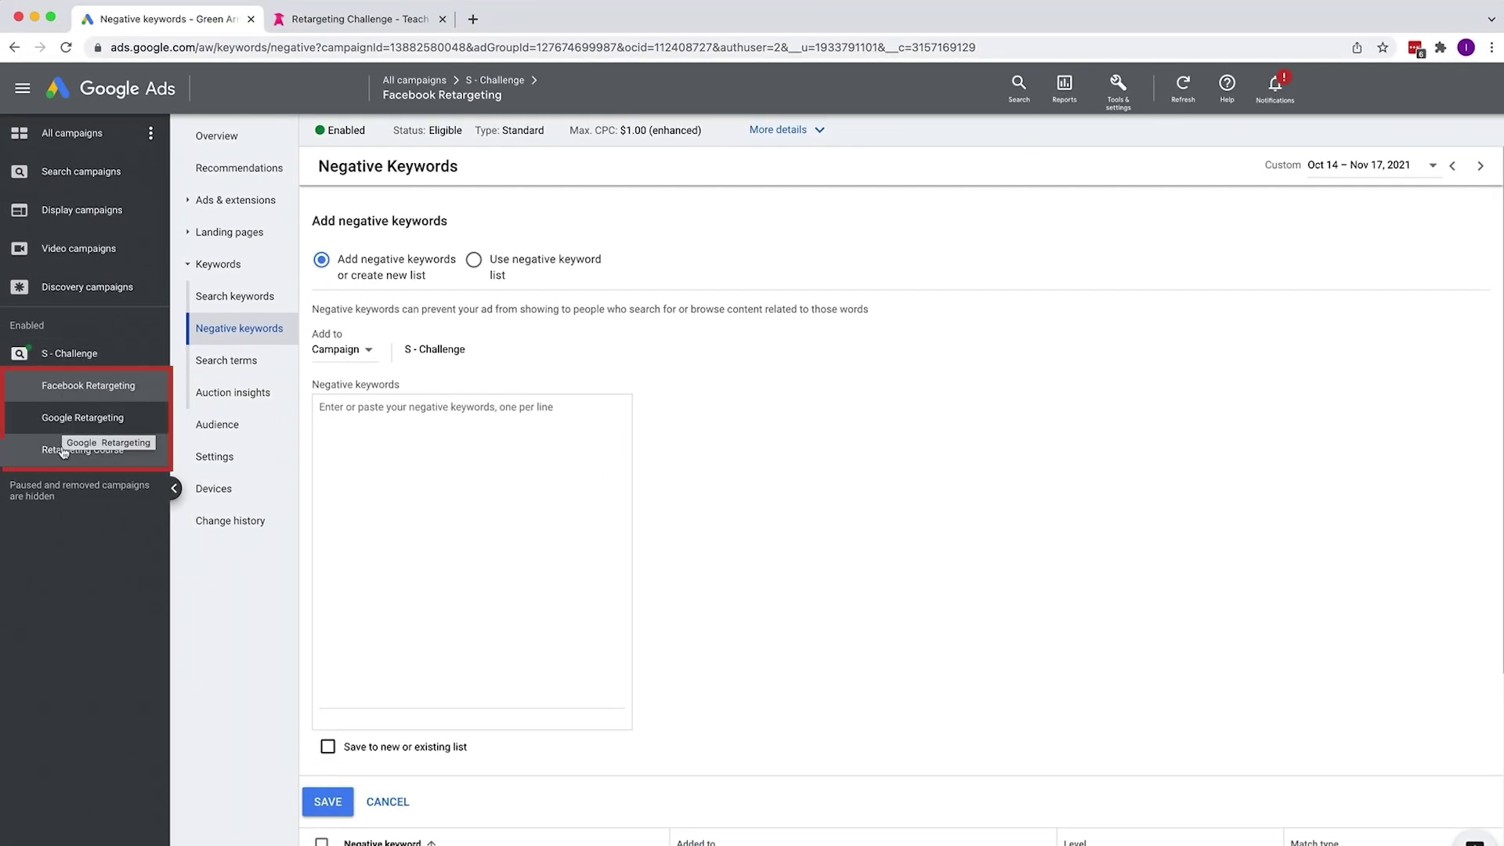
click(403, 472)
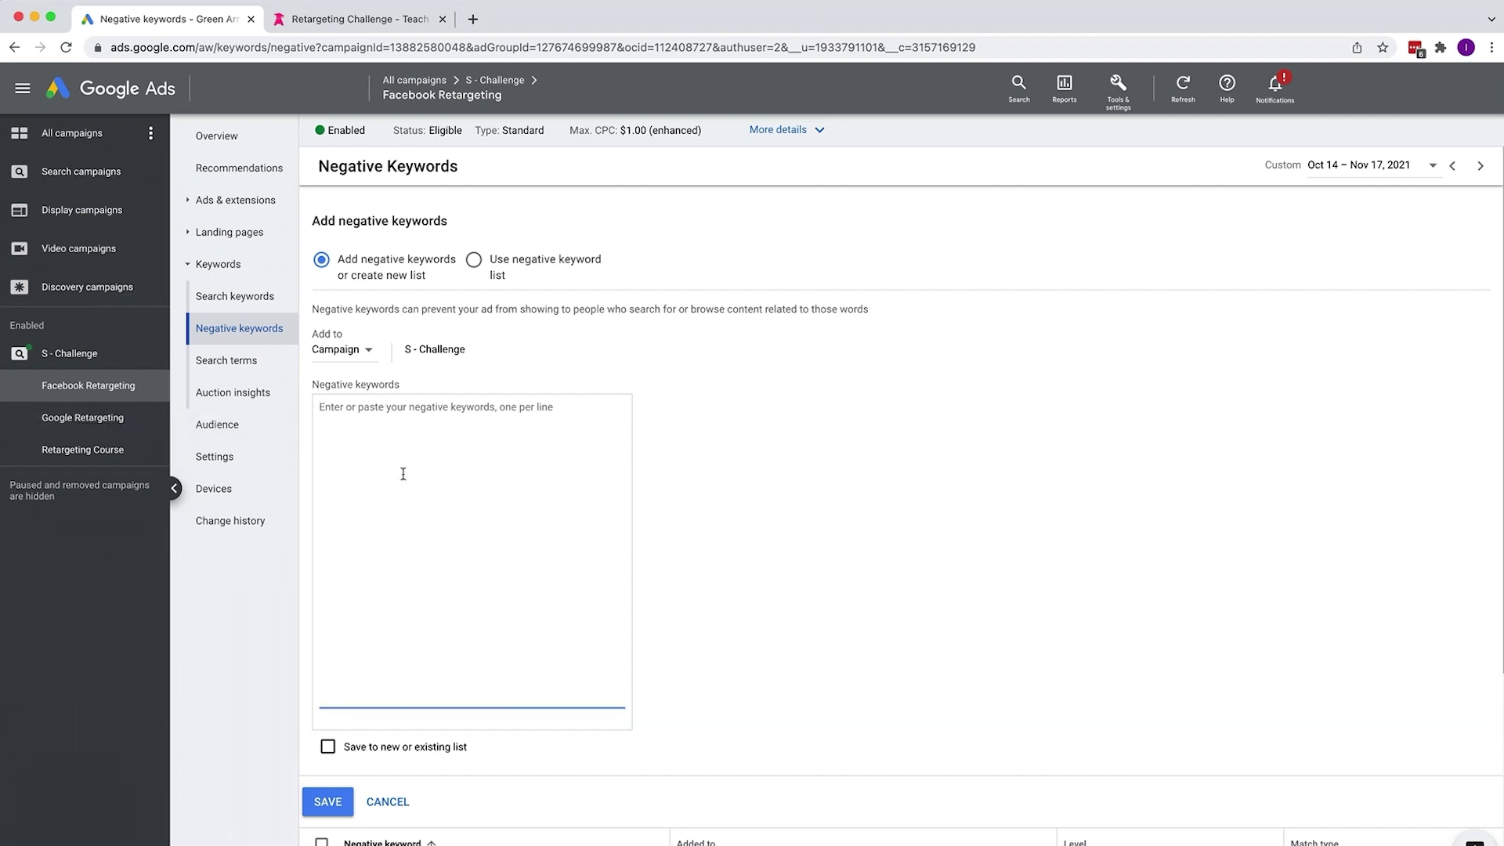
key(ctrl+v)
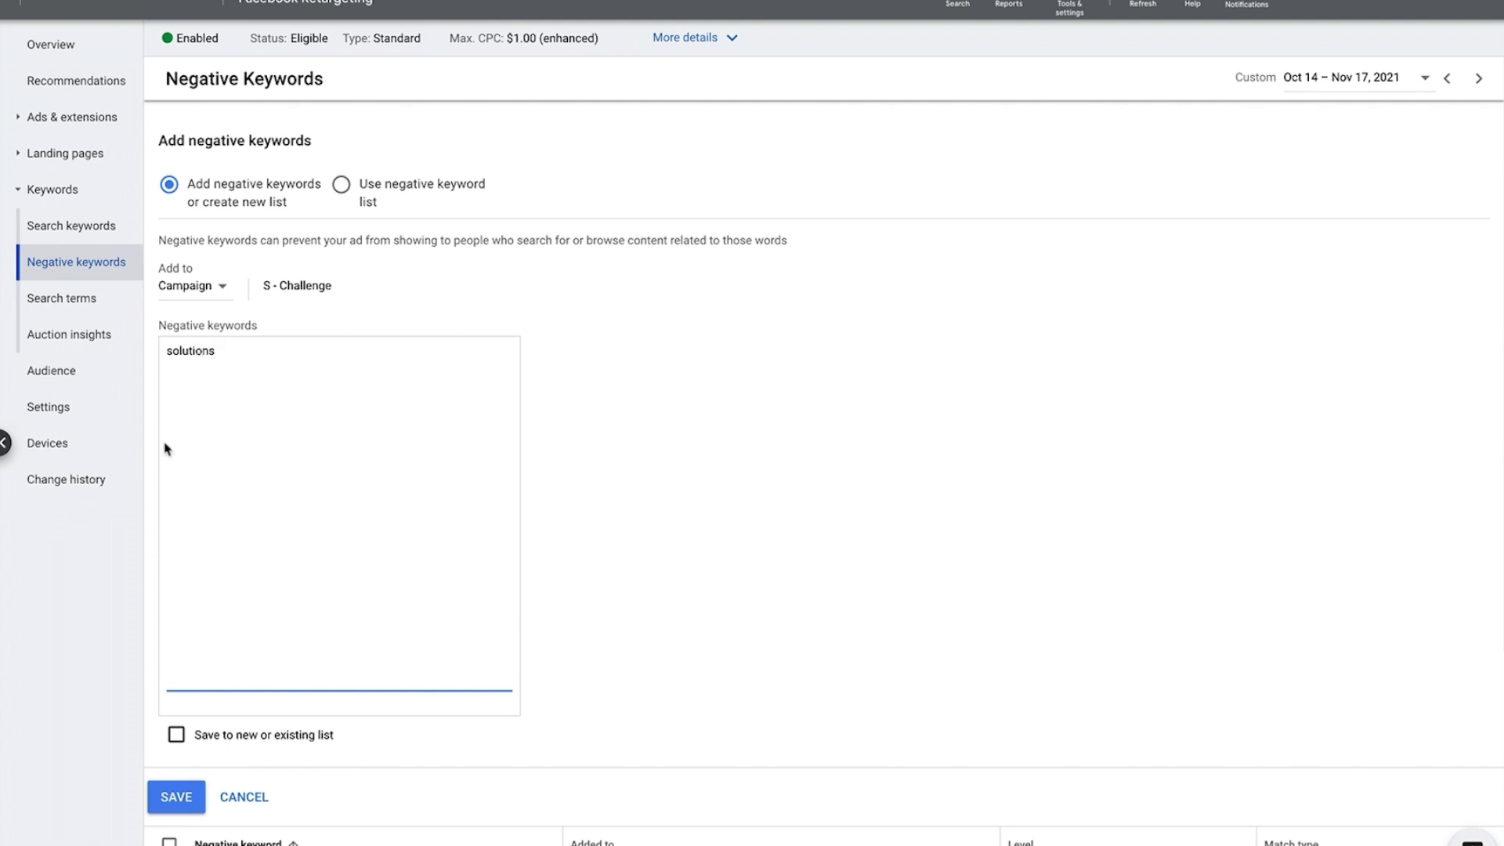
click(176, 797)
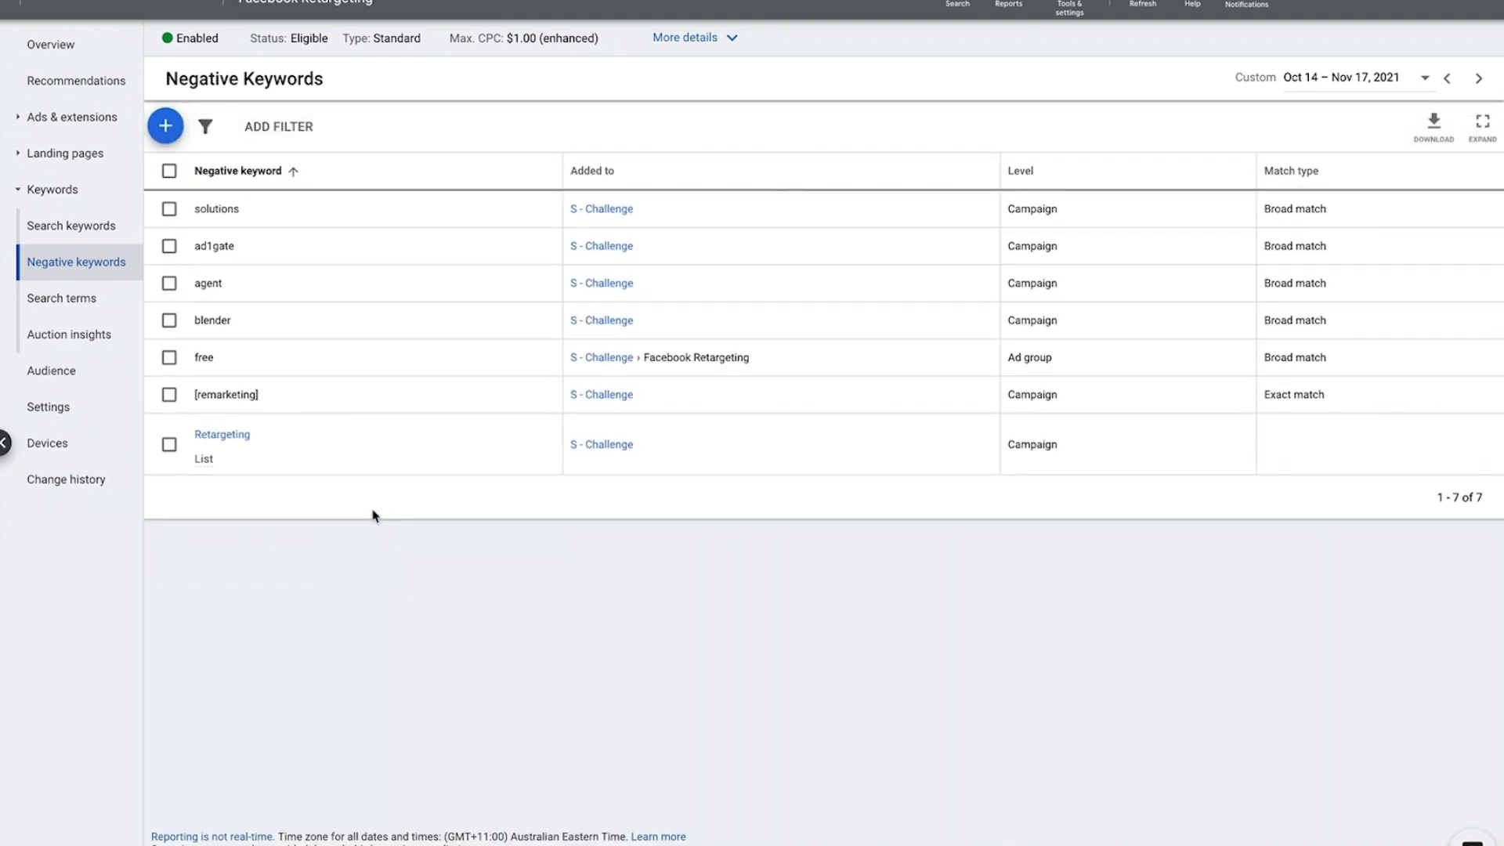
- Scroll the Facebook Retargeting search terms (3 clicks, 290 impressions, $17.73) for more irrelevant queries
click(70, 298)
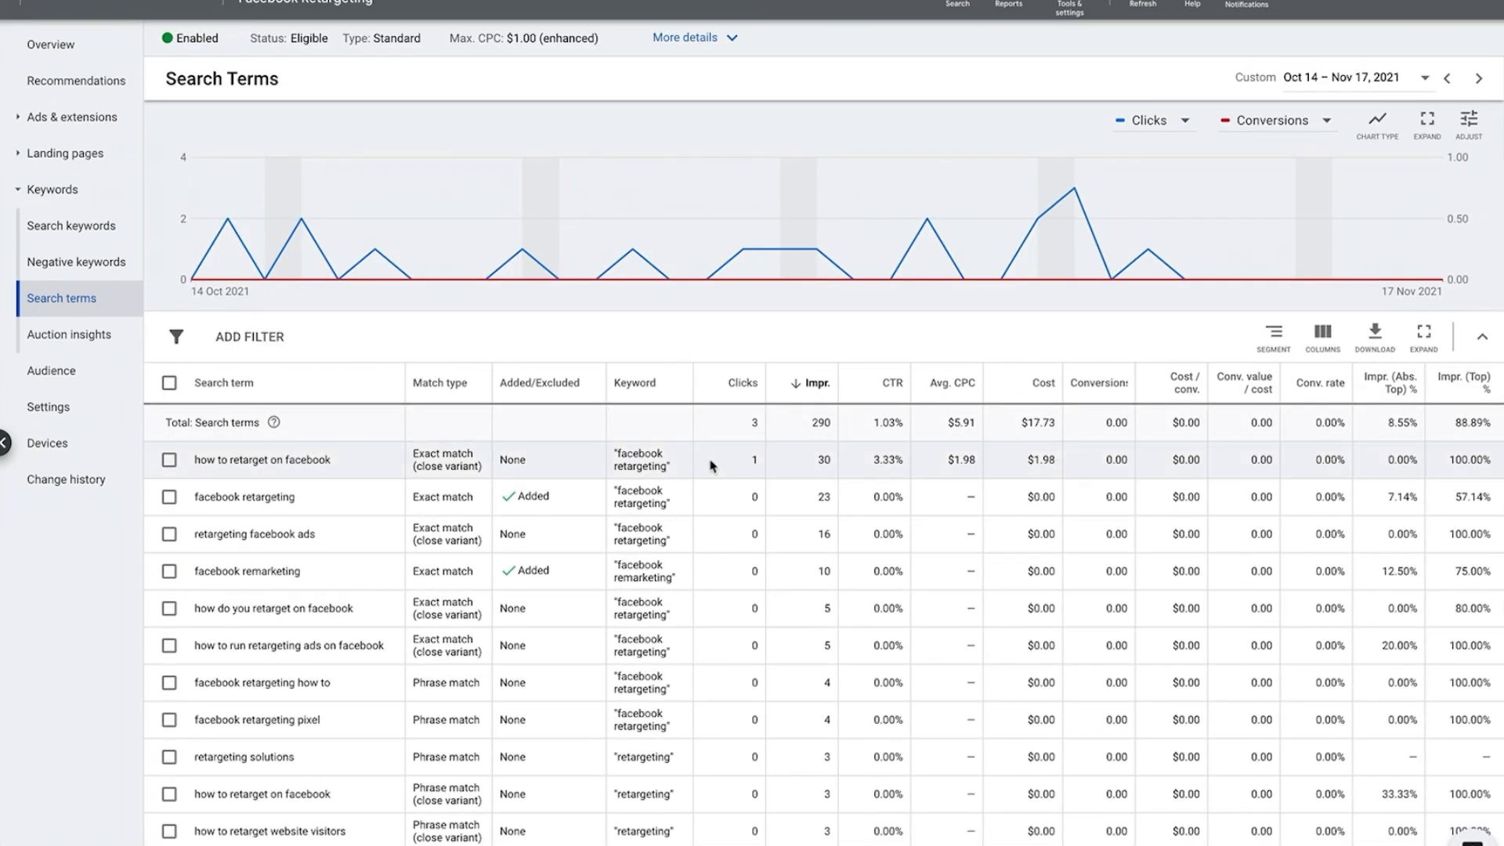
scroll(712, 466, down, 1)
scroll(712, 466, down, 5)
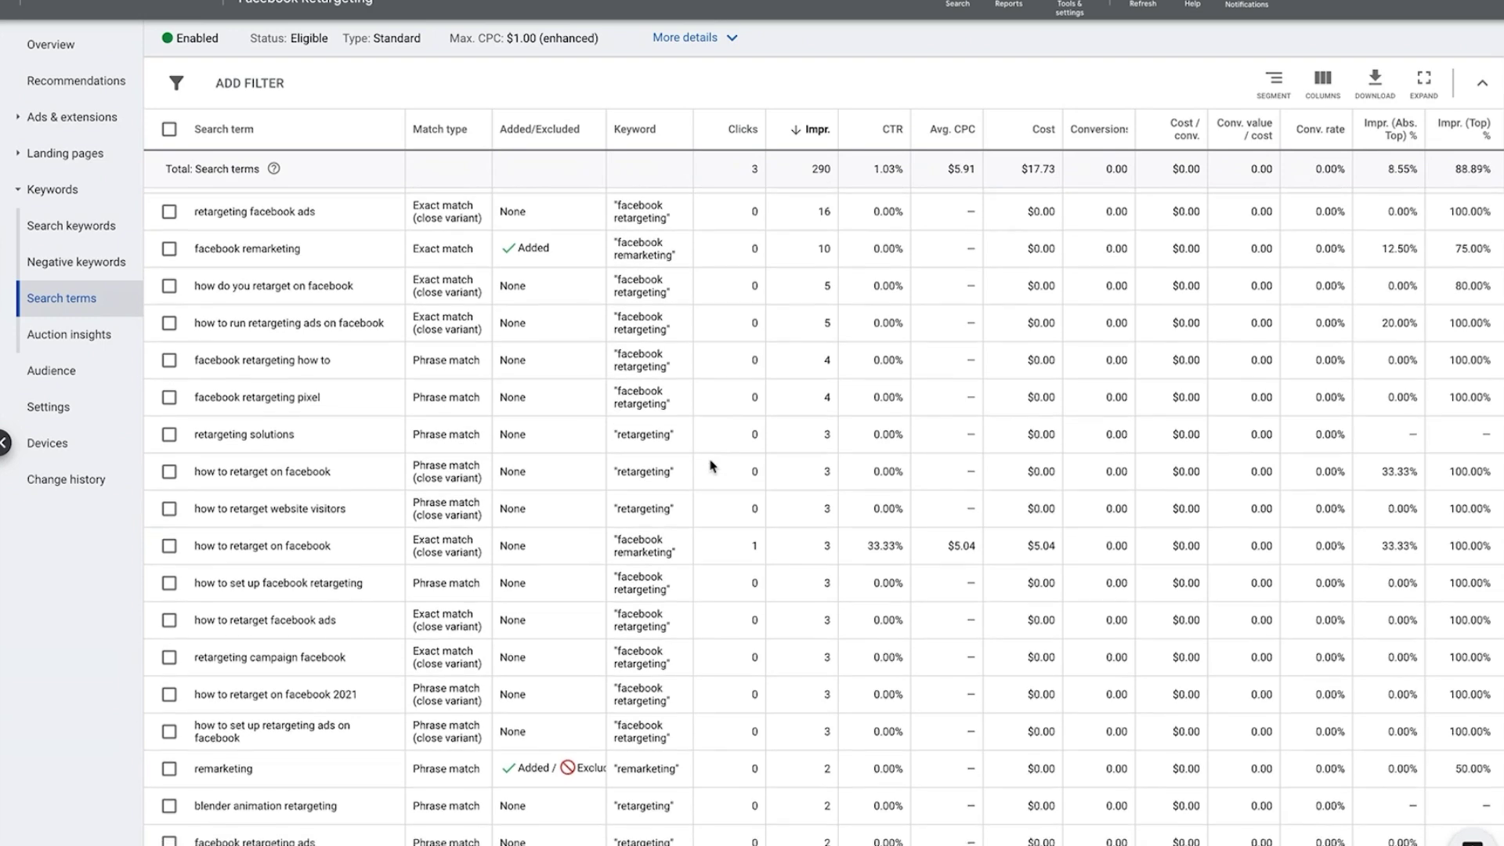
scroll(712, 466, down, 5)
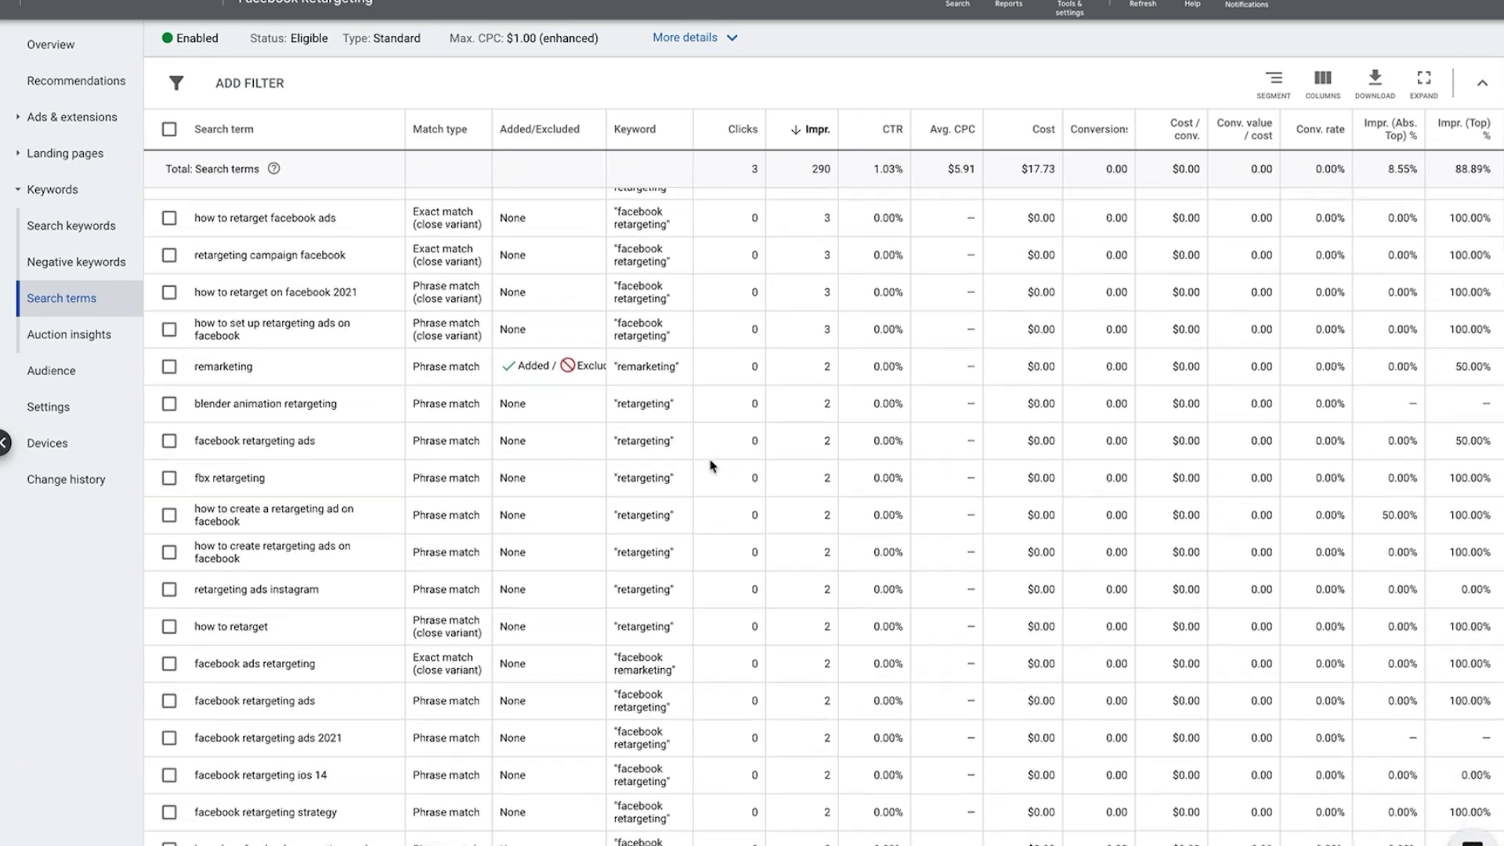
scroll(712, 466, down, 1)
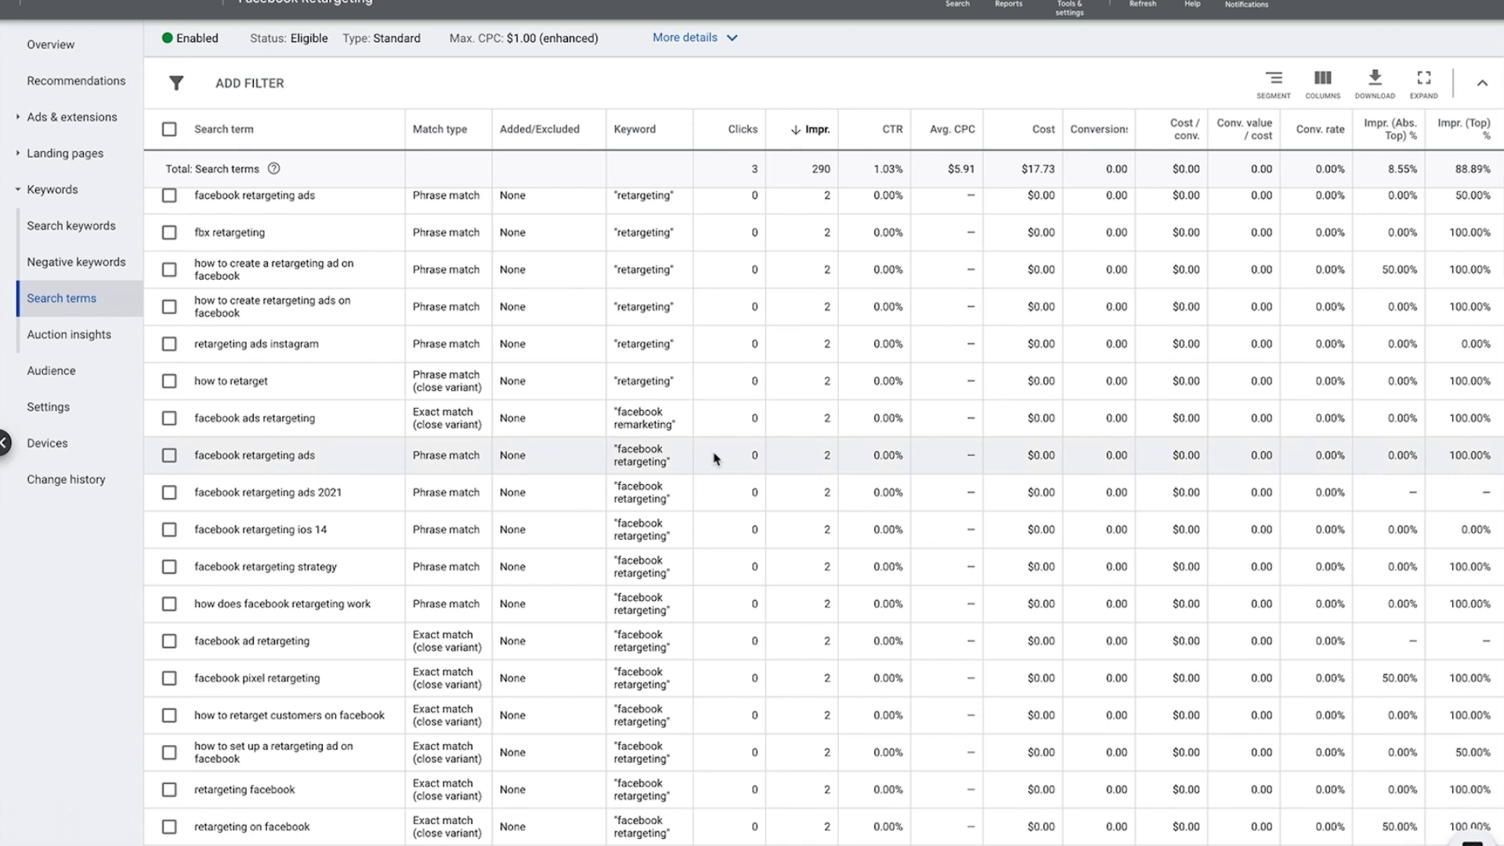
scroll(714, 458, up, 1)
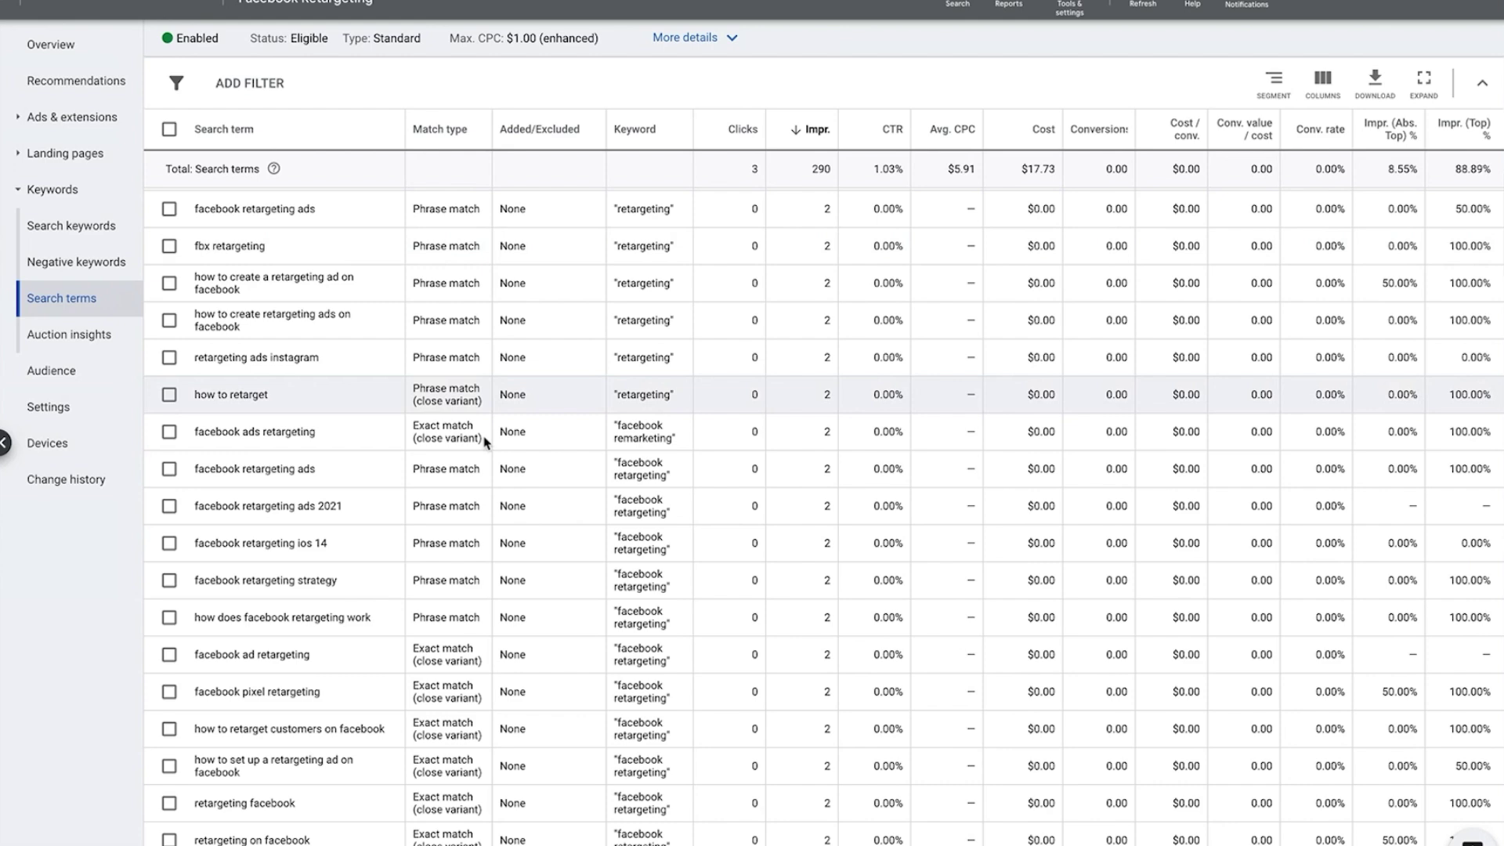
scroll(509, 431, up, 1)
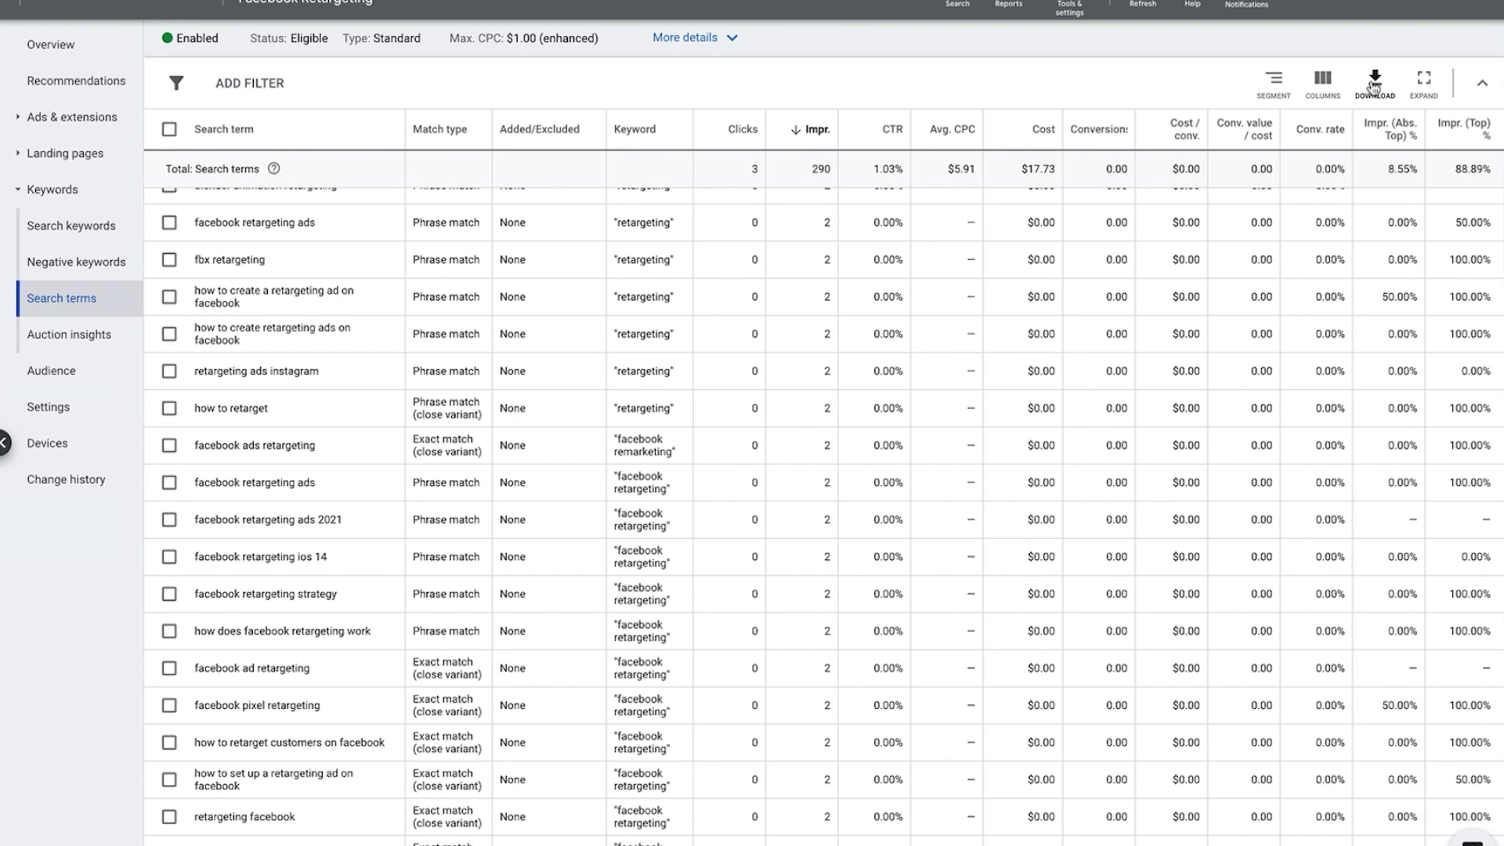
- Recheck the negative keywords, then inspect the search term 'facebook retargeting pixel' in the report
click(88, 267)
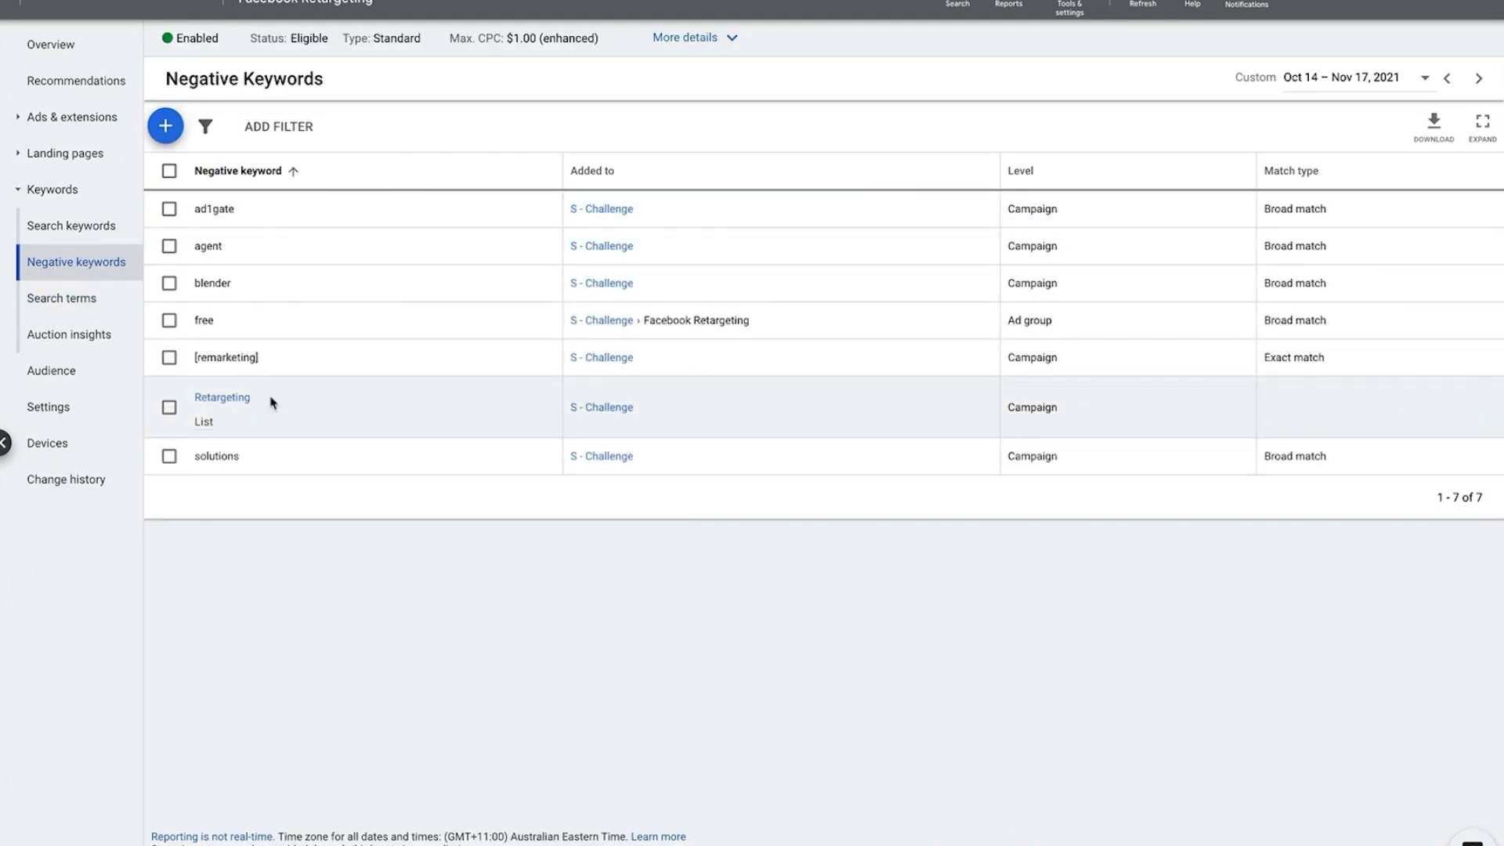
click(69, 301)
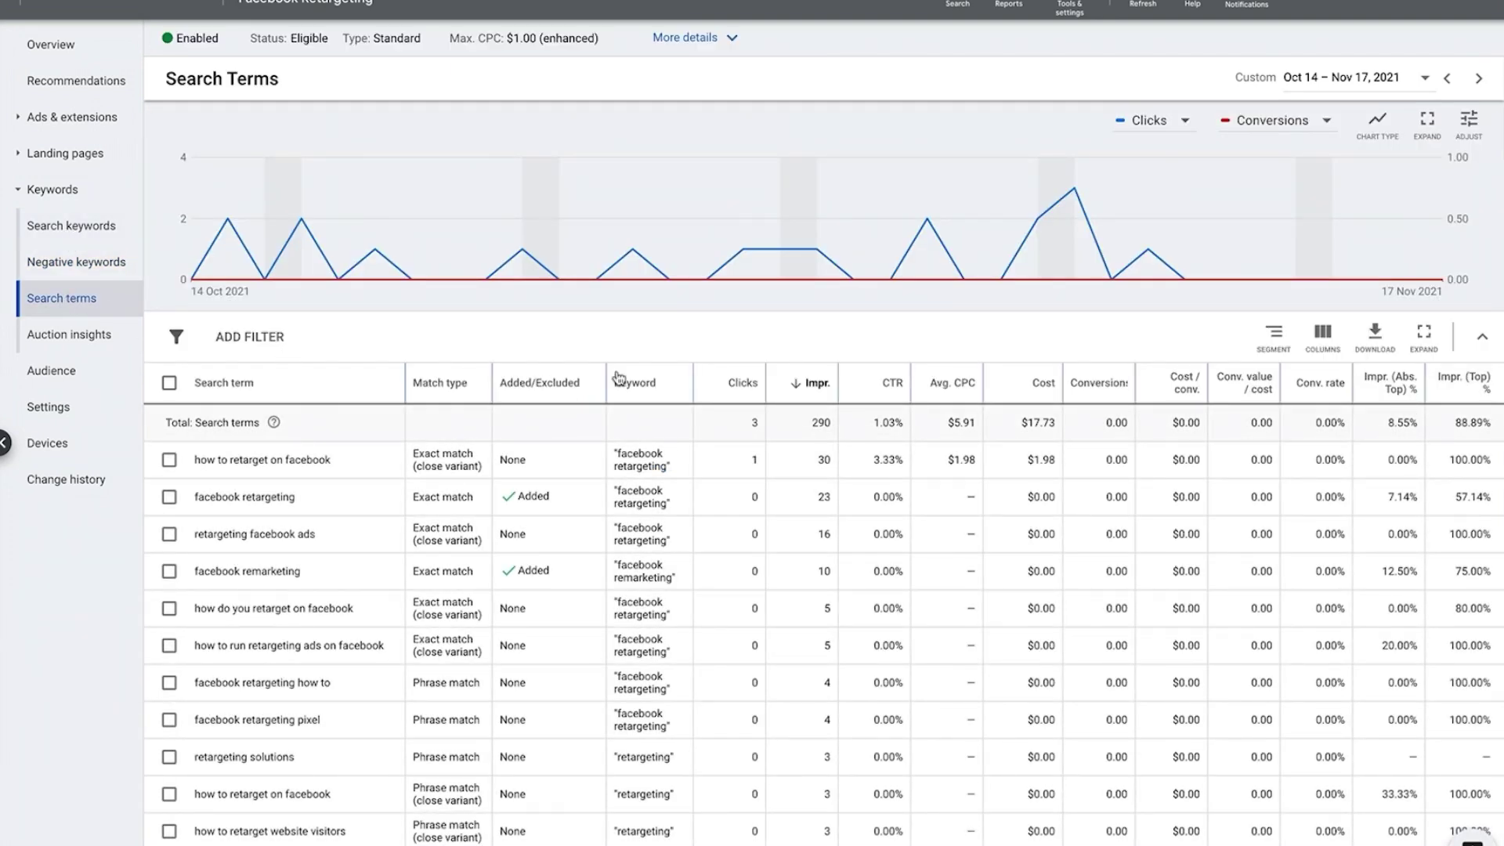
scroll(694, 338, down, 2)
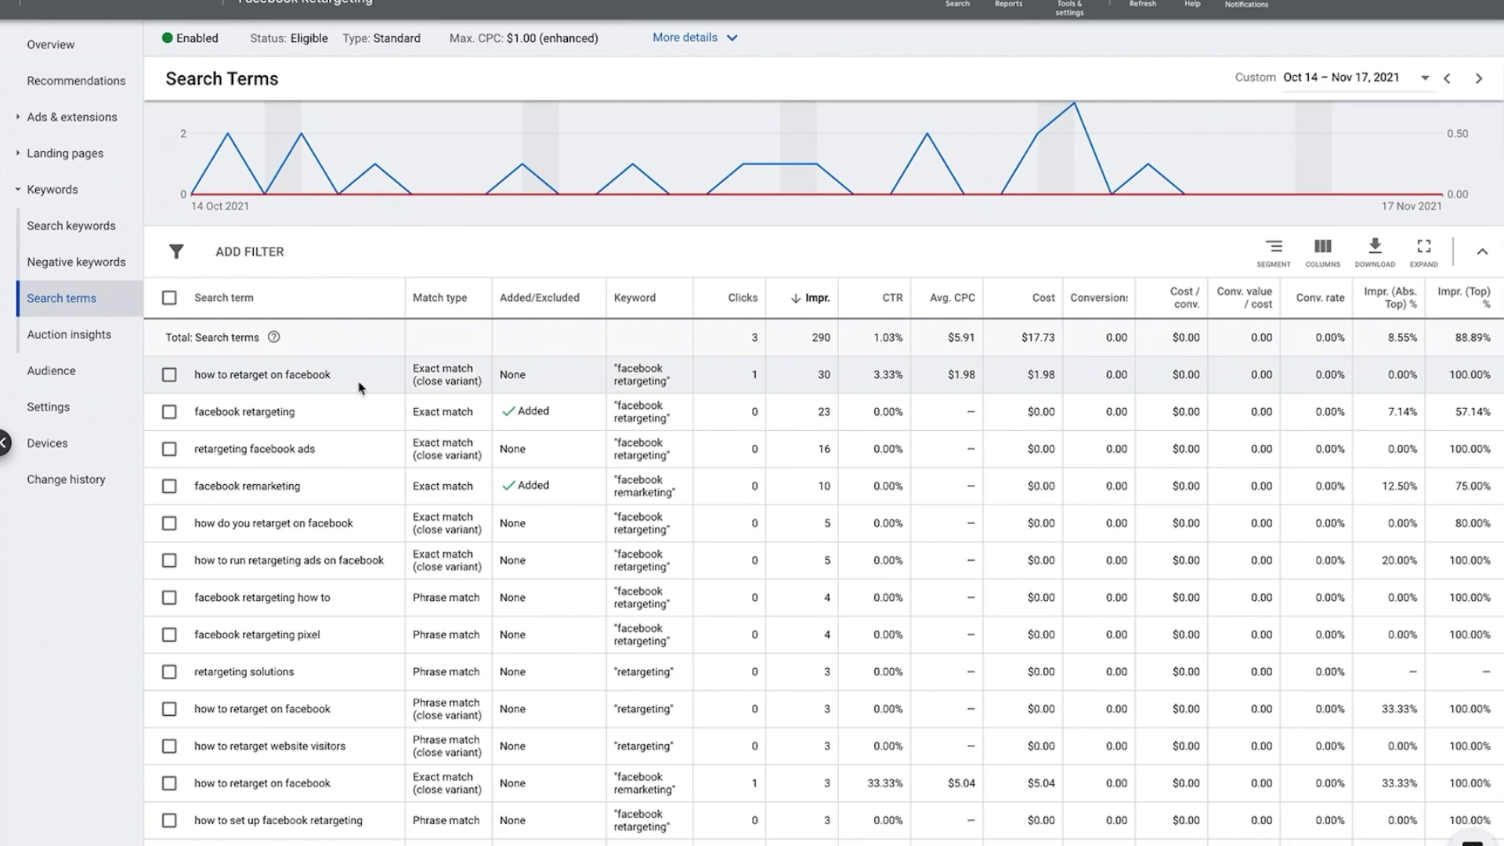
scroll(362, 385, down, 1)
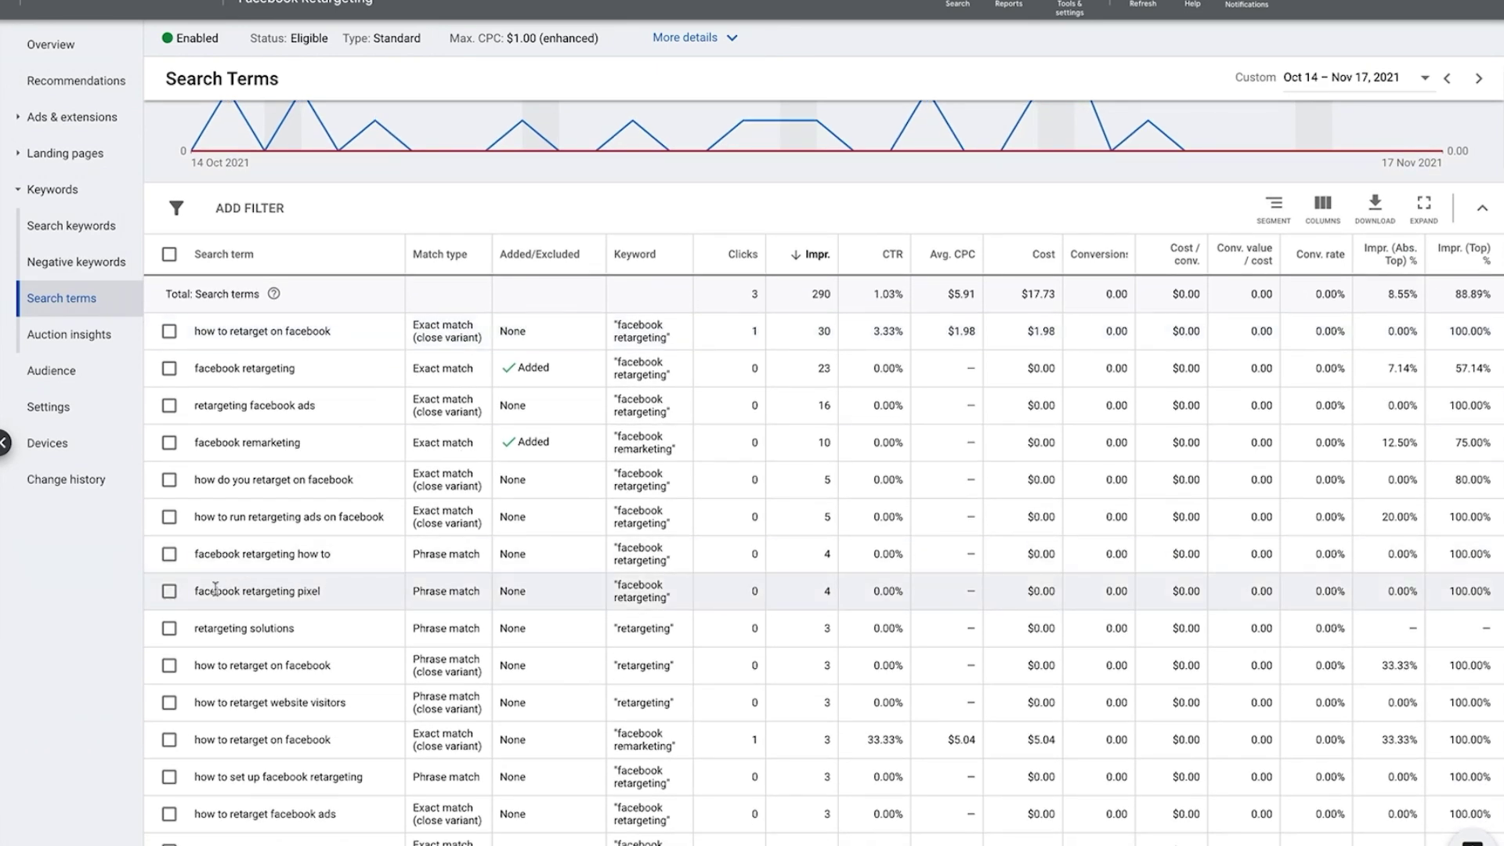
drag(191, 597, 338, 599)
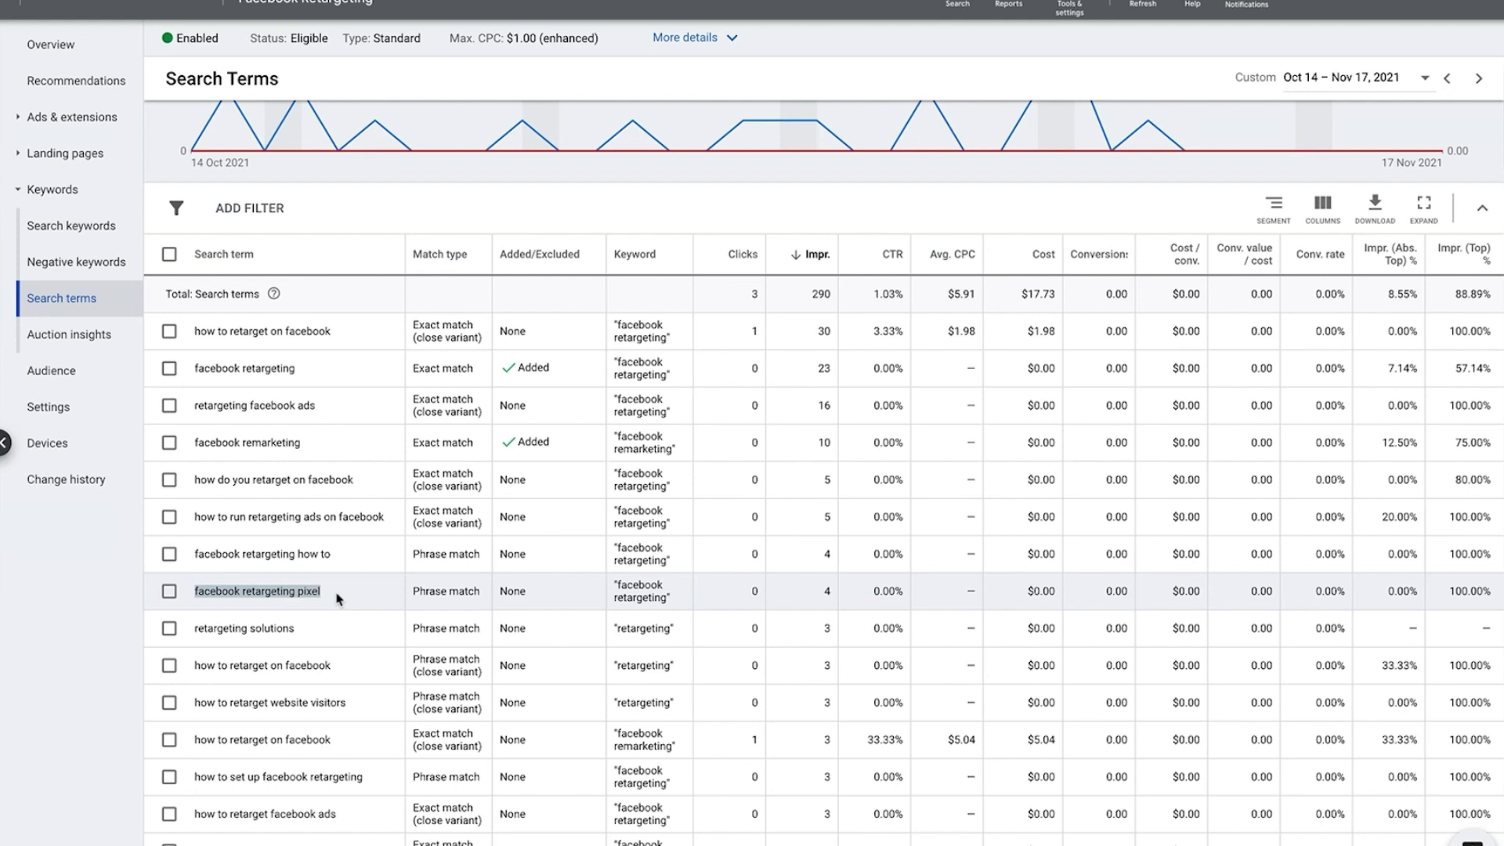
click(283, 593)
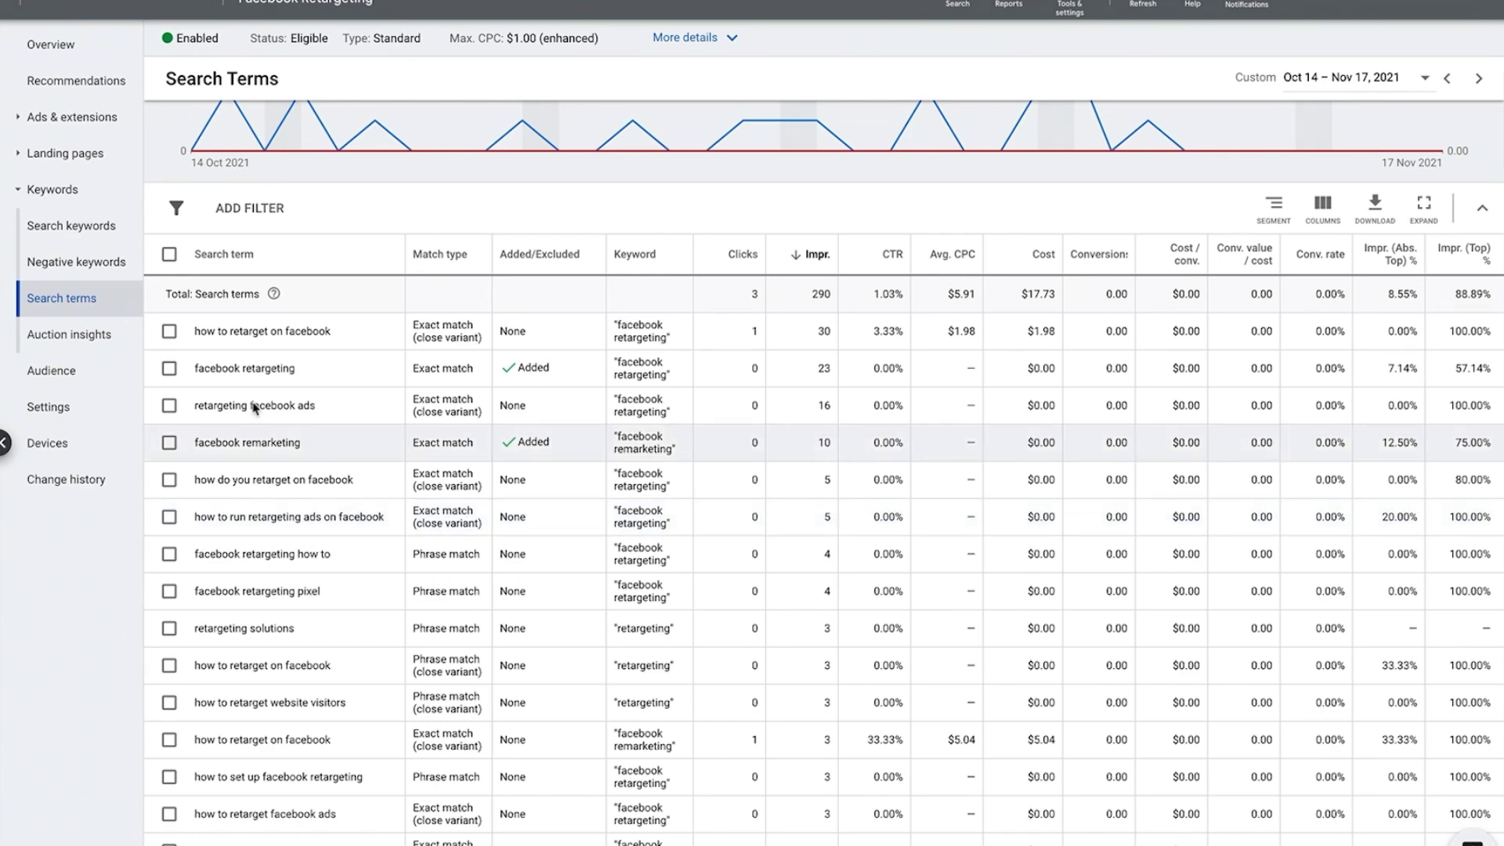
- View the ad group's two responsive search ads, then return to its four phrase-match keywords
click(69, 117)
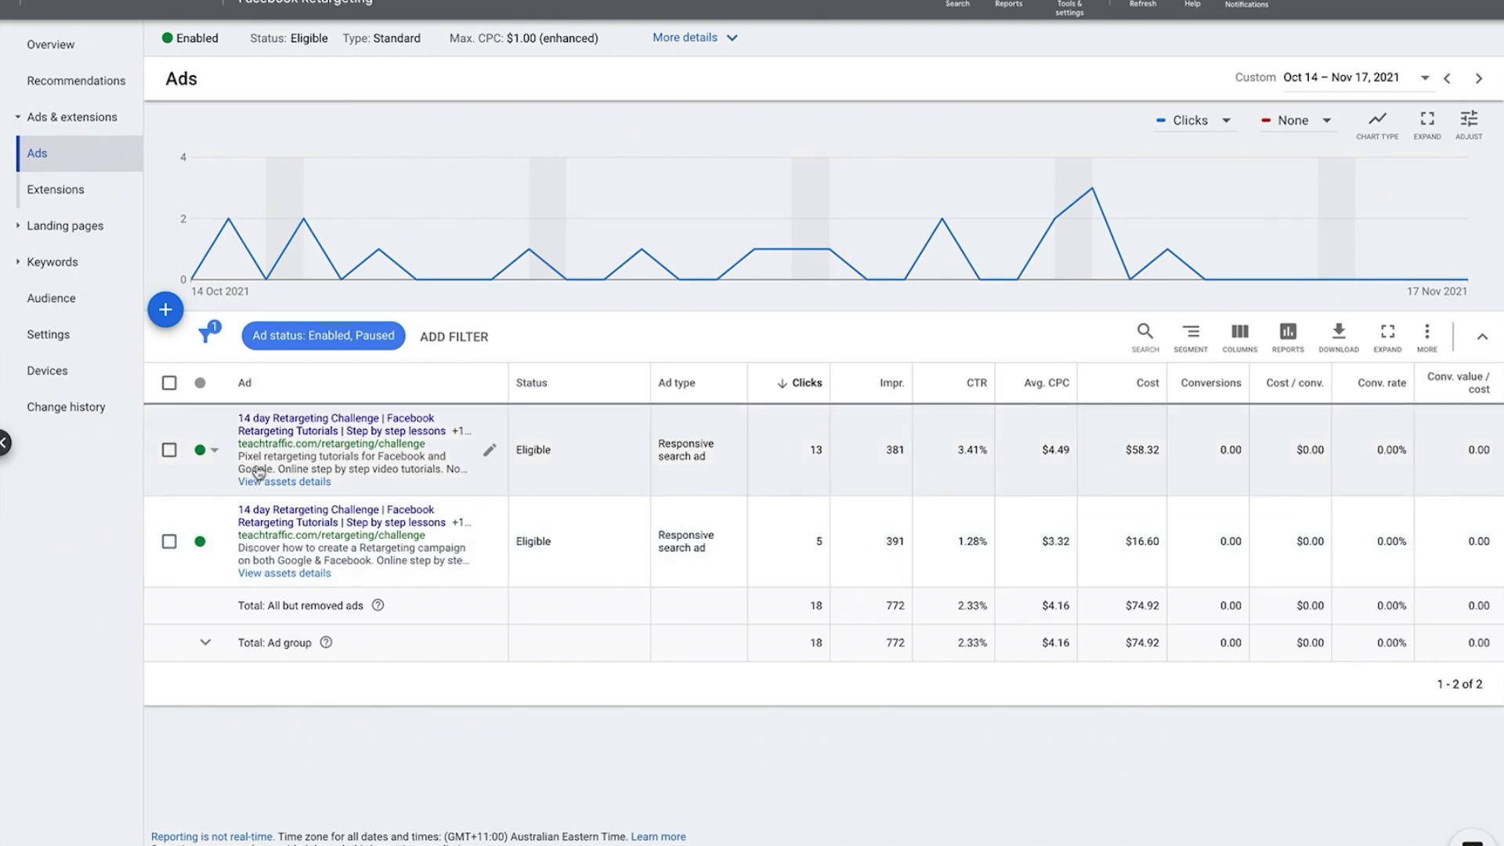
click(48, 261)
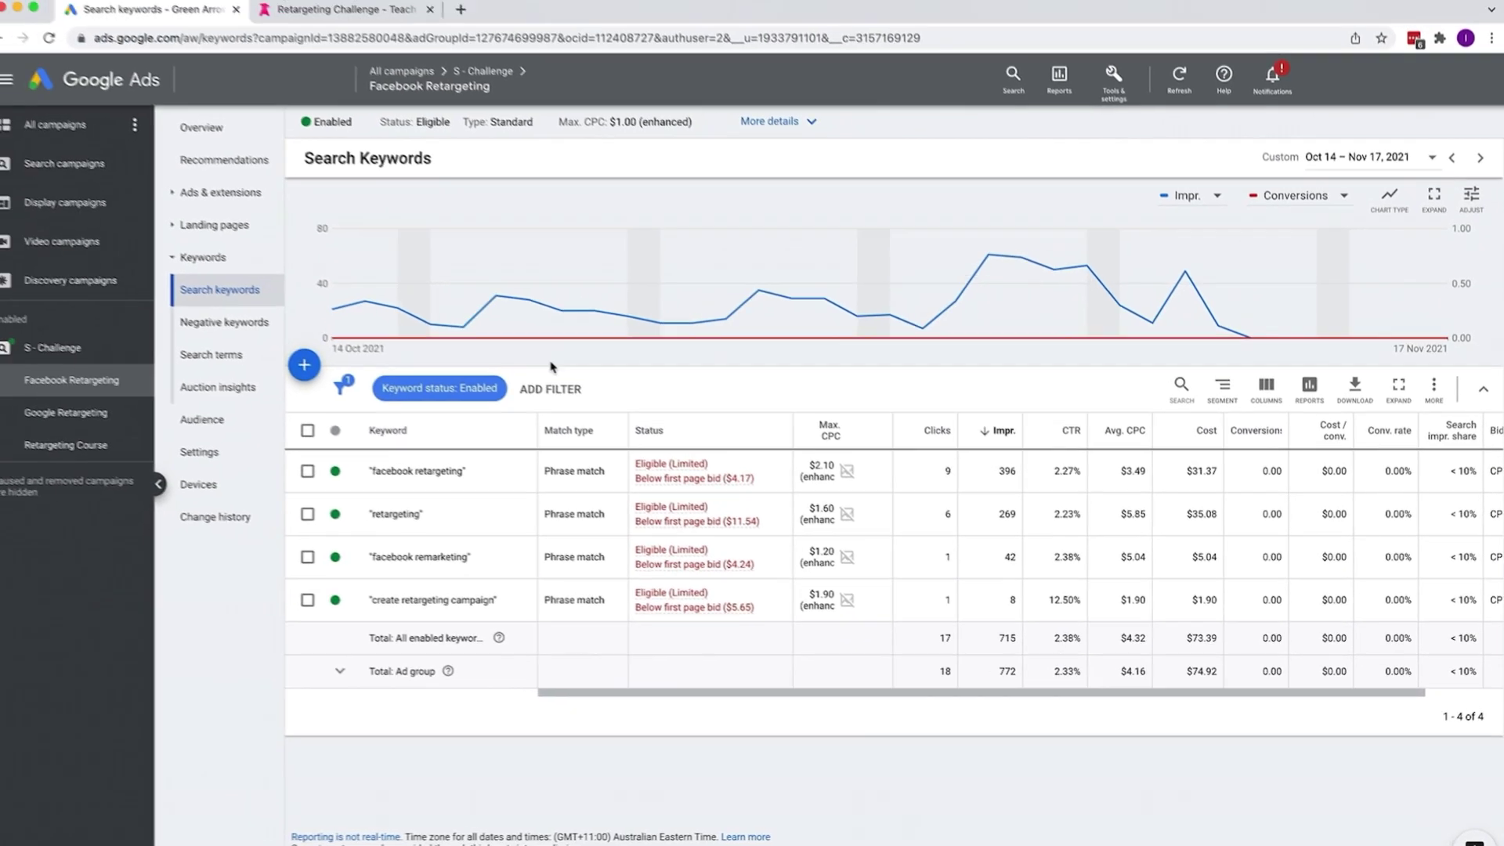
- Switch to Google Retargeting's keywords and check why the remarketing keyword's status is limited
click(61, 421)
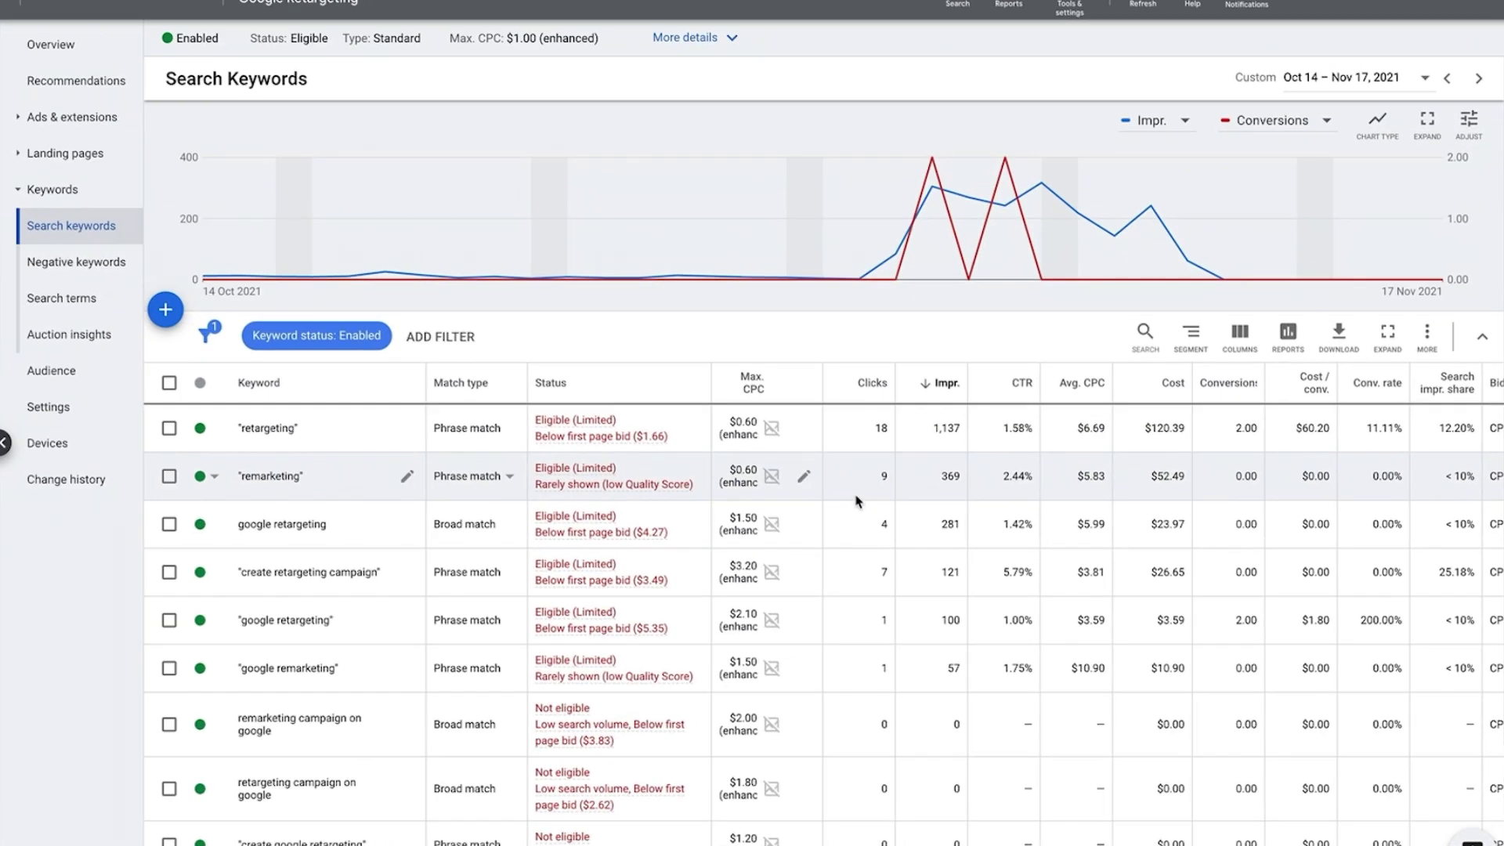
click(655, 493)
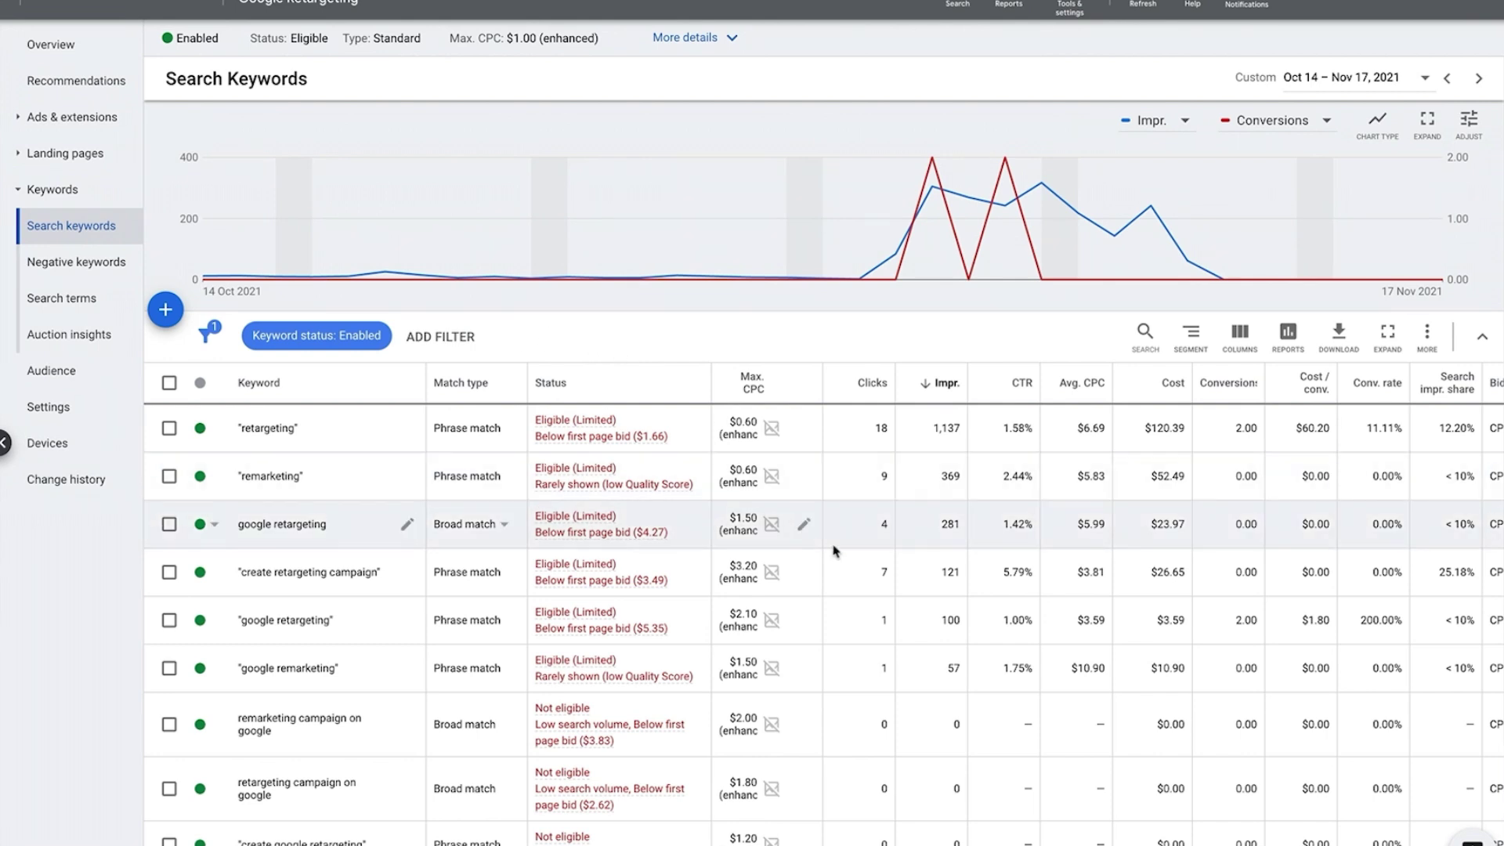
- Return to Facebook Retargeting's four keywords, where 'retargeting' needs an $11.54 first-page bid
scroll(903, 560, down, 1)
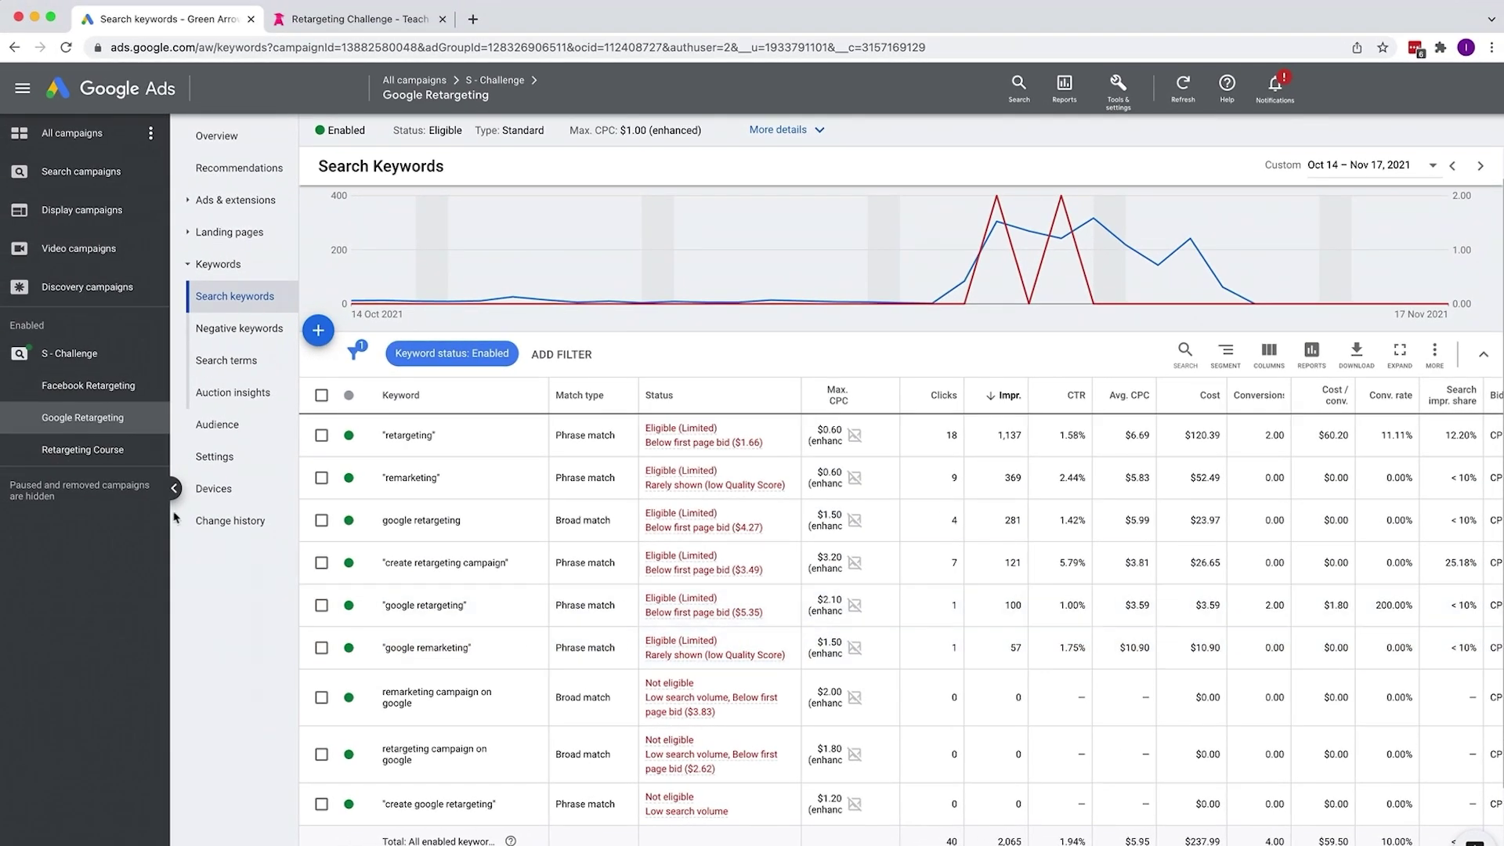
click(57, 384)
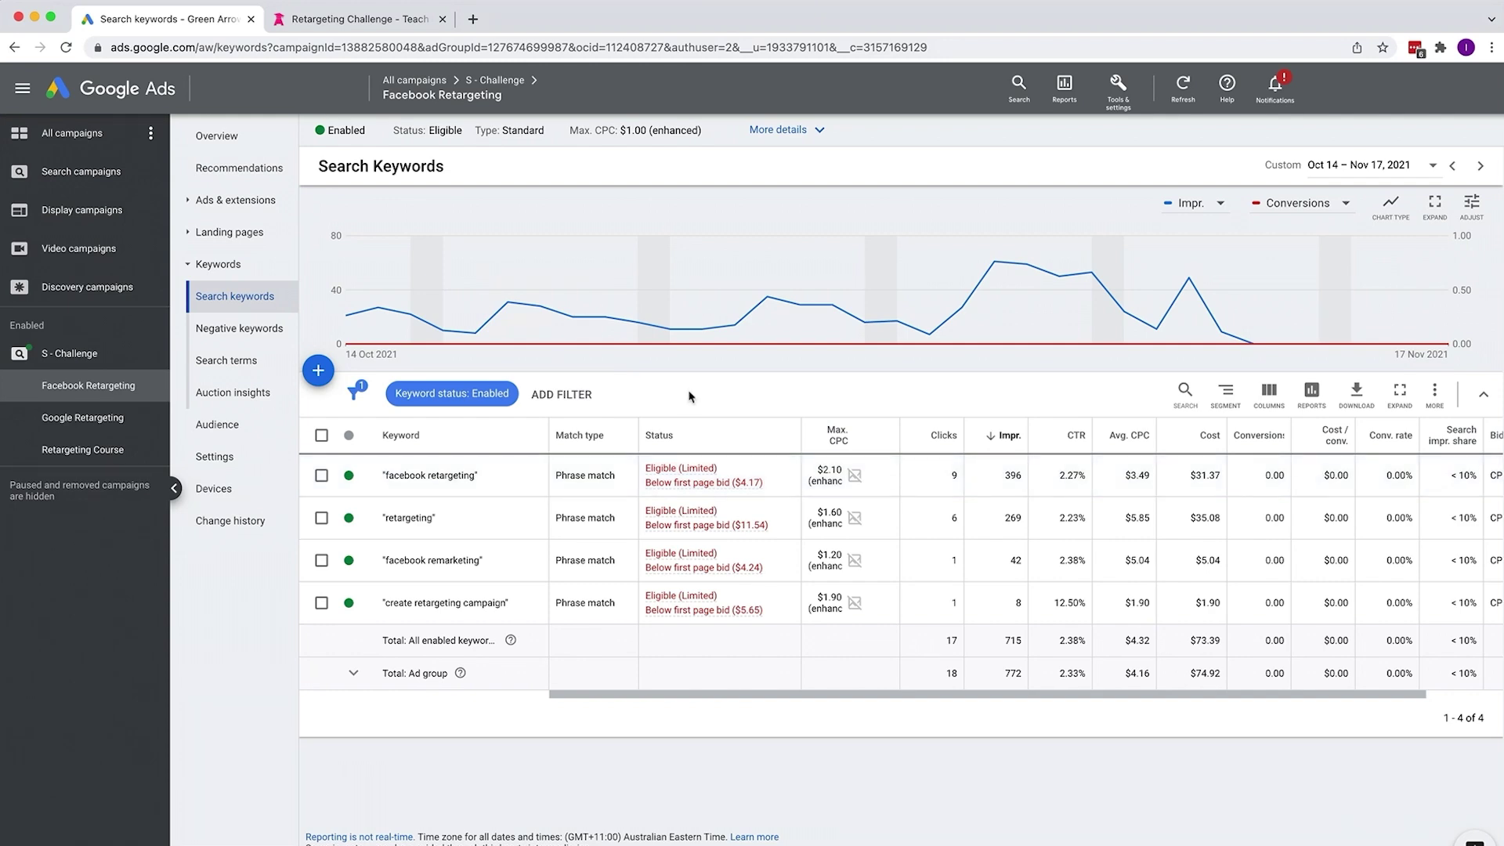
- Read the 1 Nov 2021 bidding note on the campaigns chart, then open S - Challenge's three ad groups
click(70, 133)
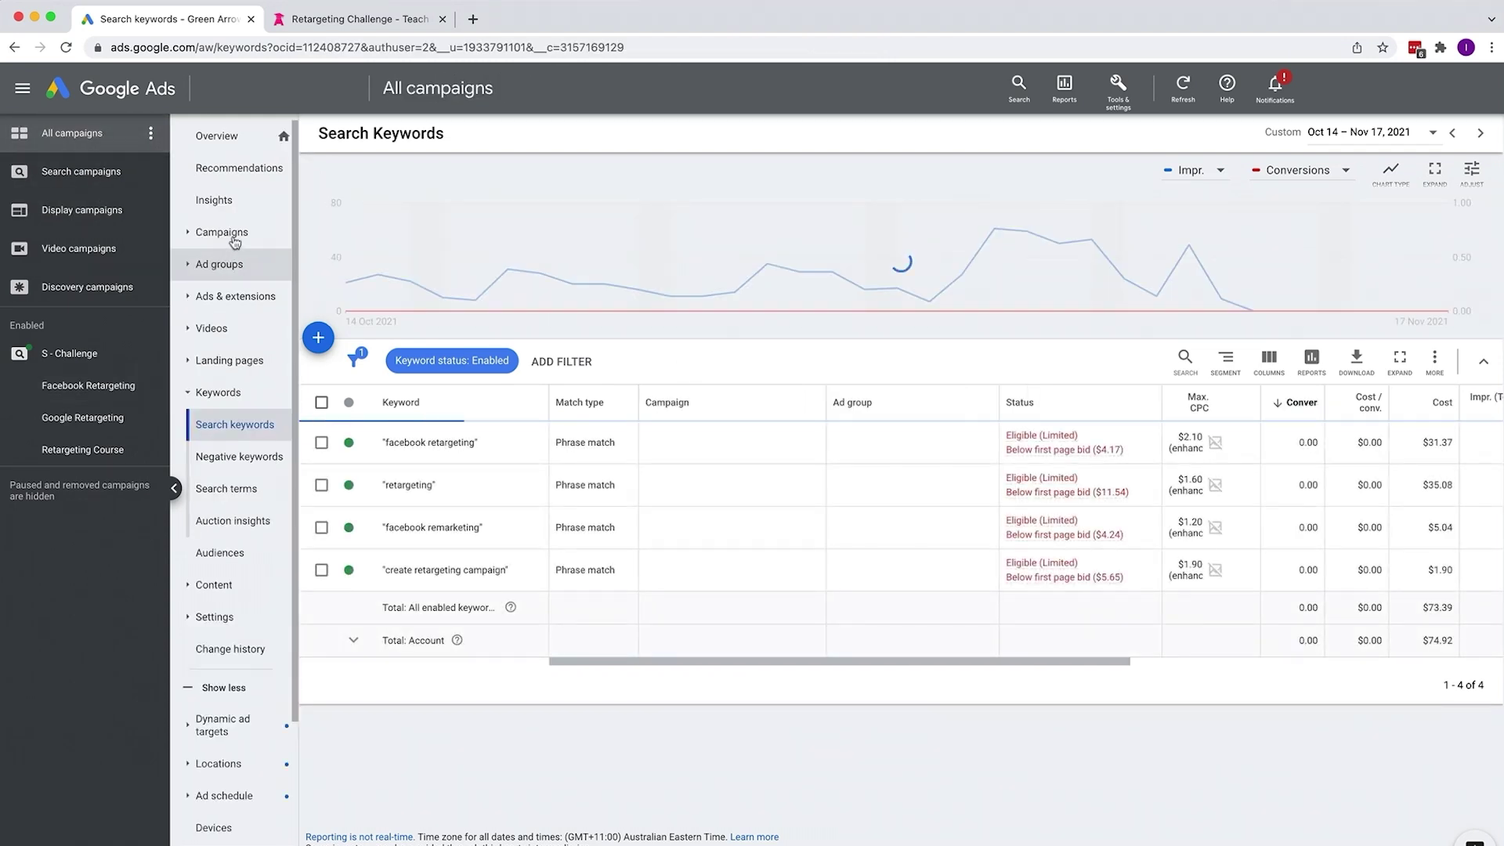
click(234, 240)
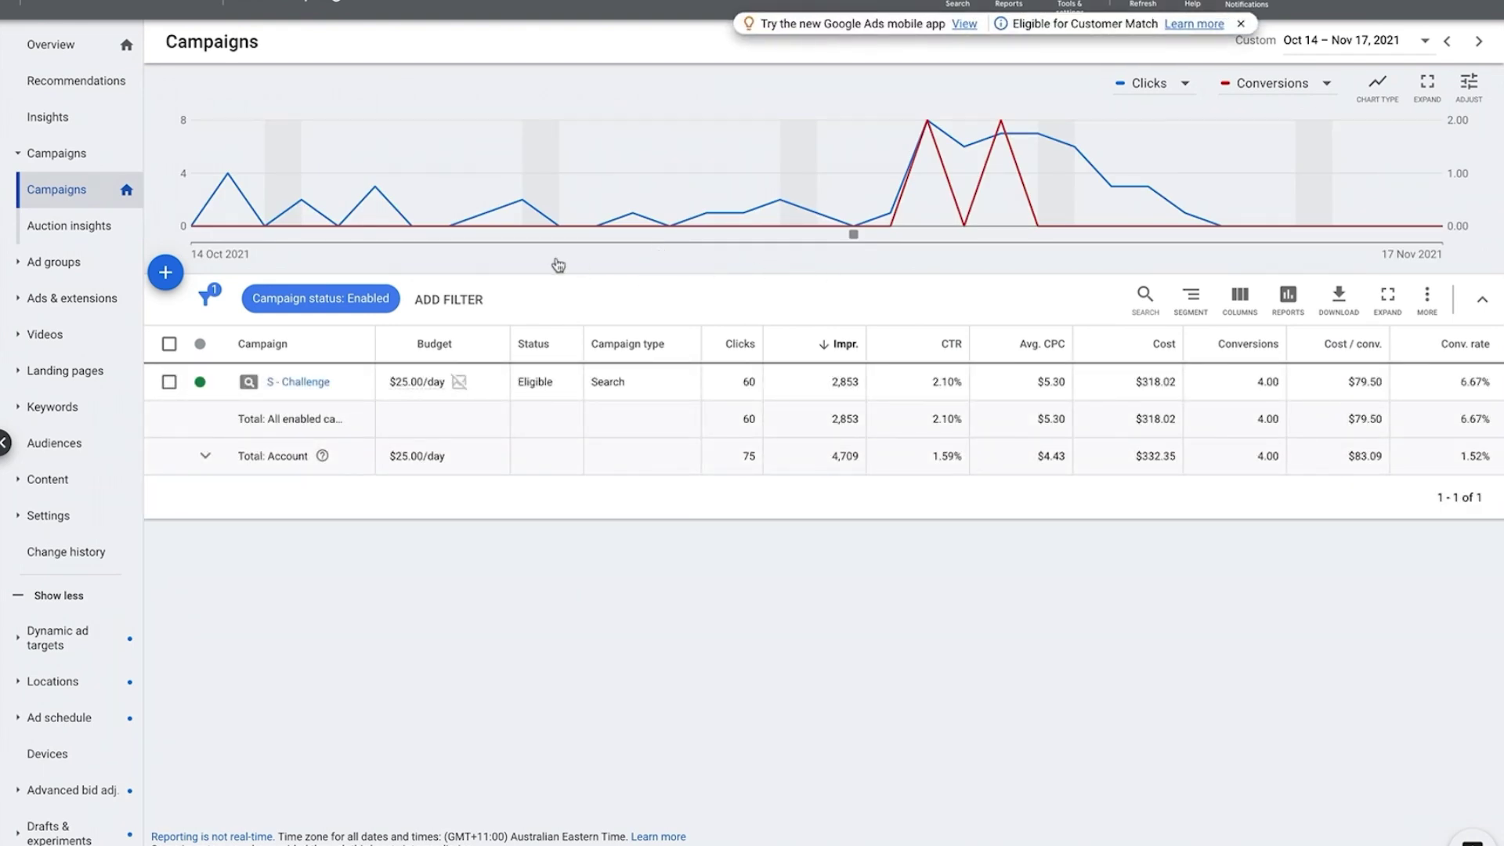
mouse_move(358, 231)
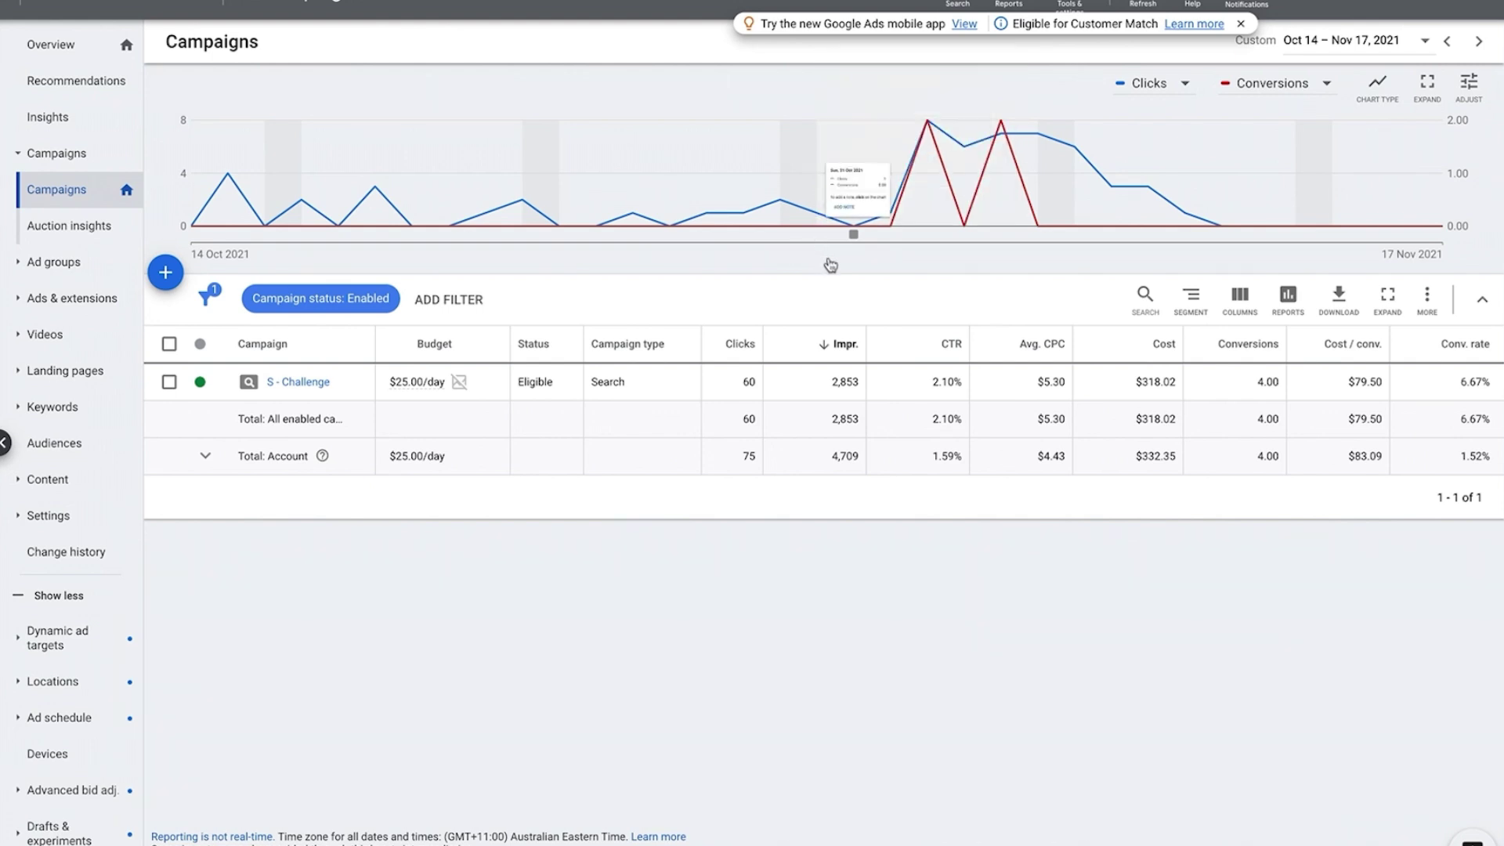
mouse_move(856, 235)
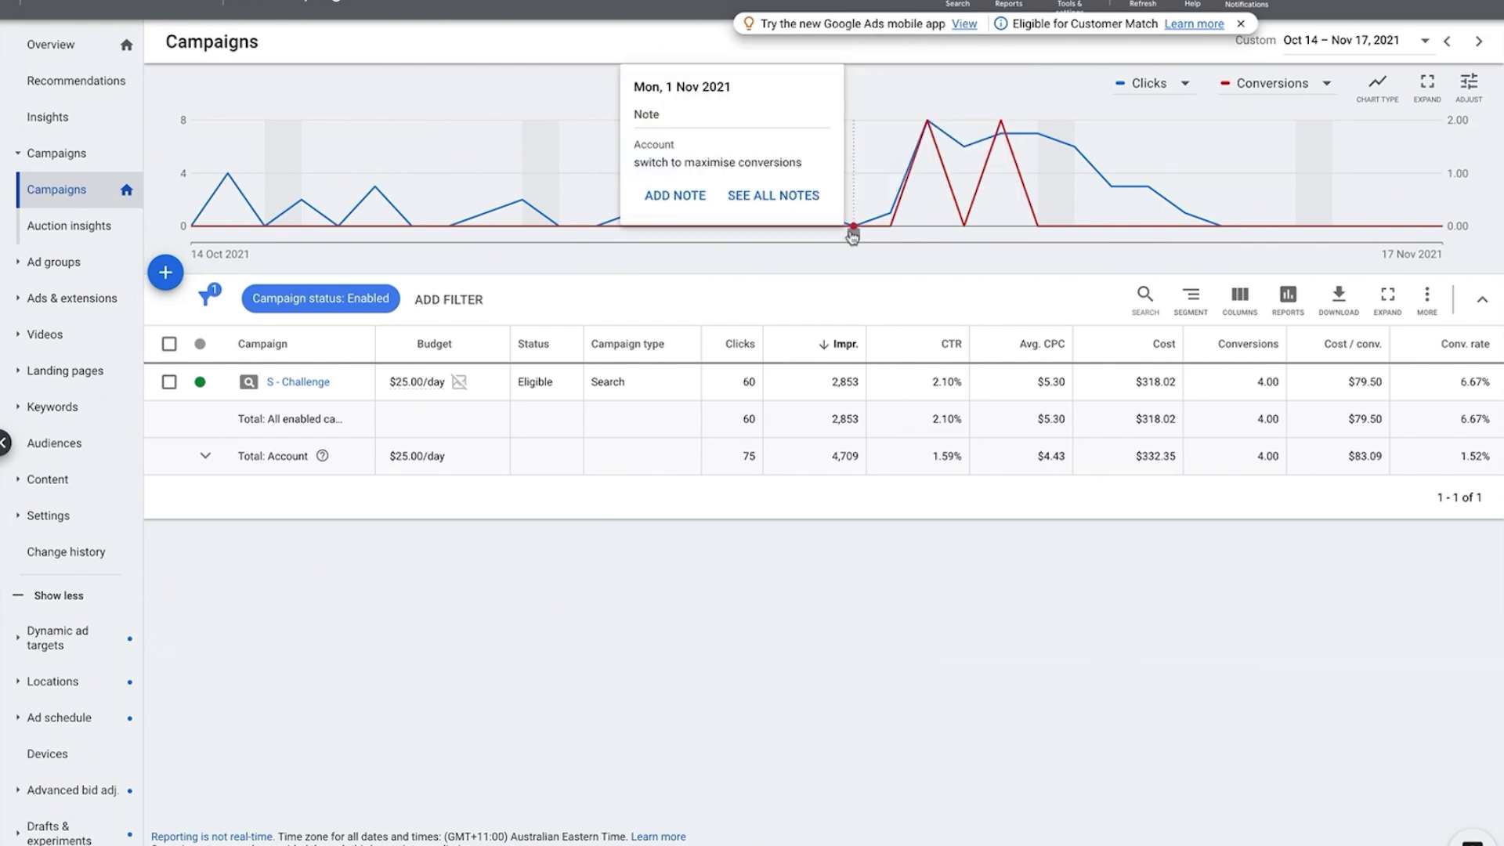
mouse_move(932, 141)
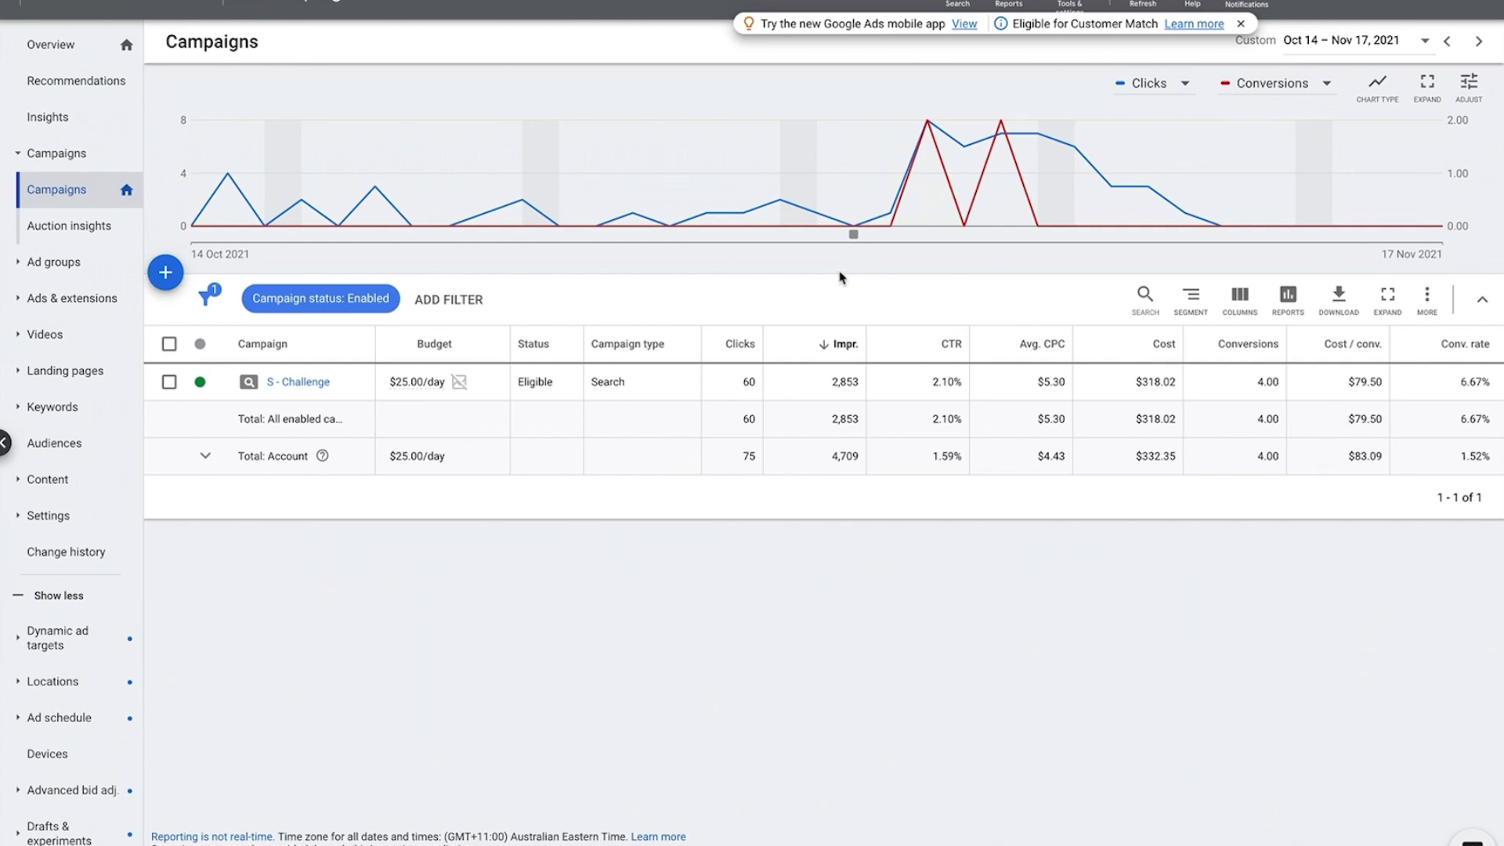
click(855, 236)
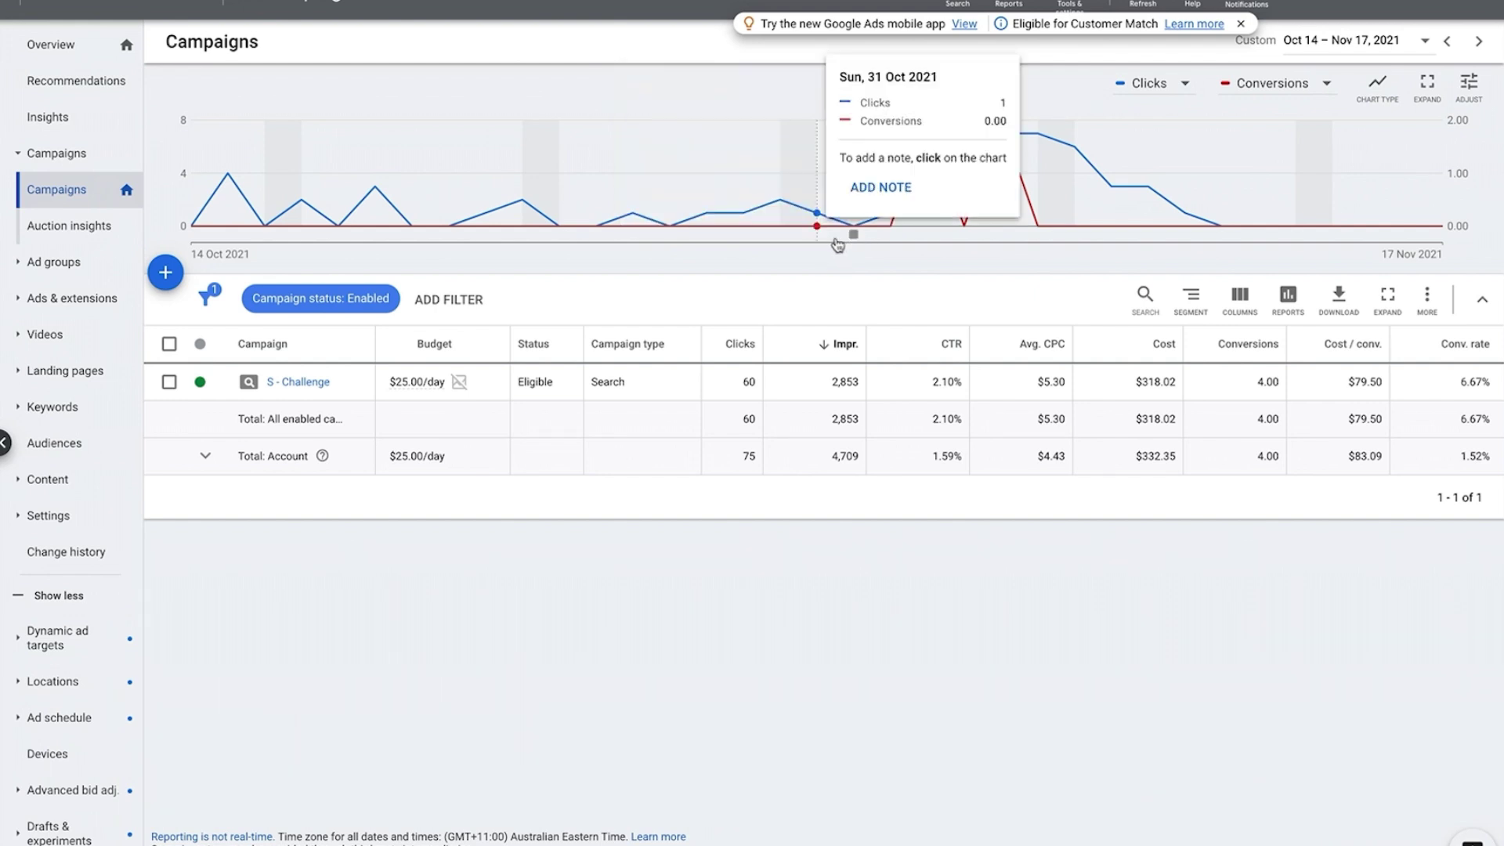
click(294, 382)
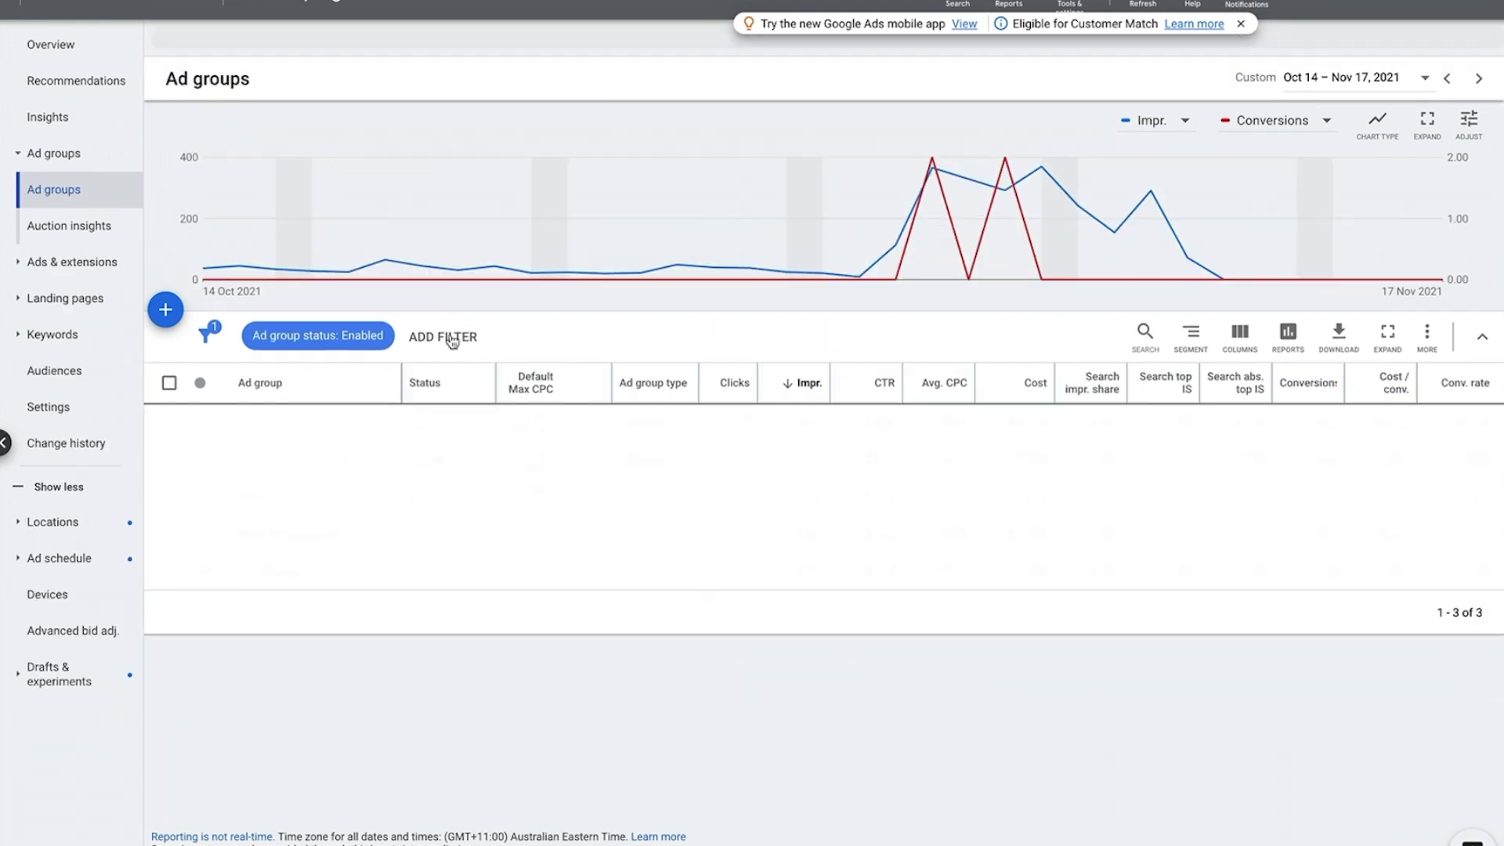
- Change the S - Challenge bid strategy from Manual CPC to Maximise conversions, without a target CPA, and save
click(78, 408)
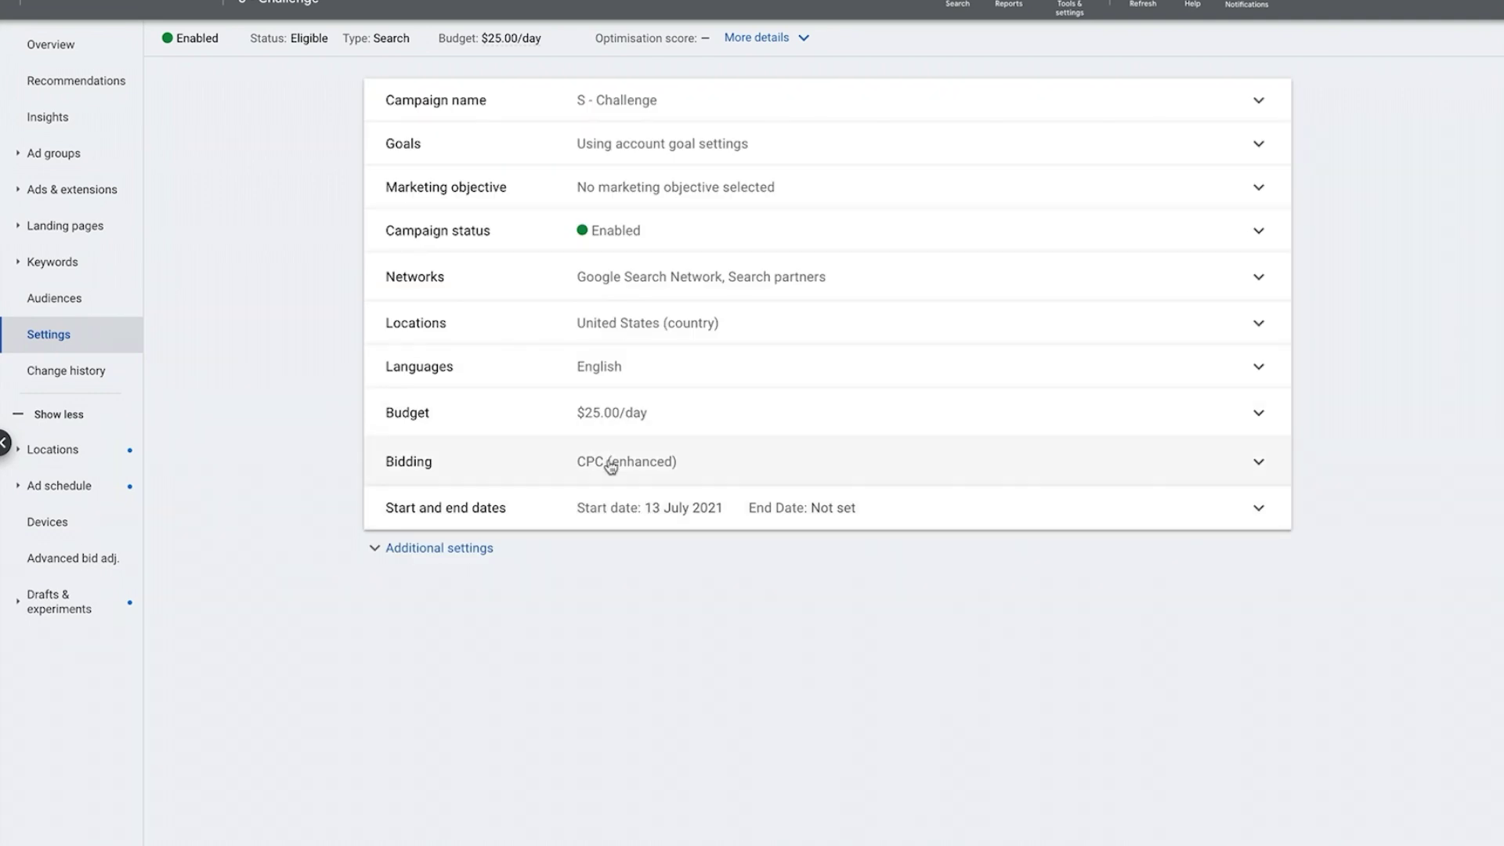
click(611, 466)
click(630, 610)
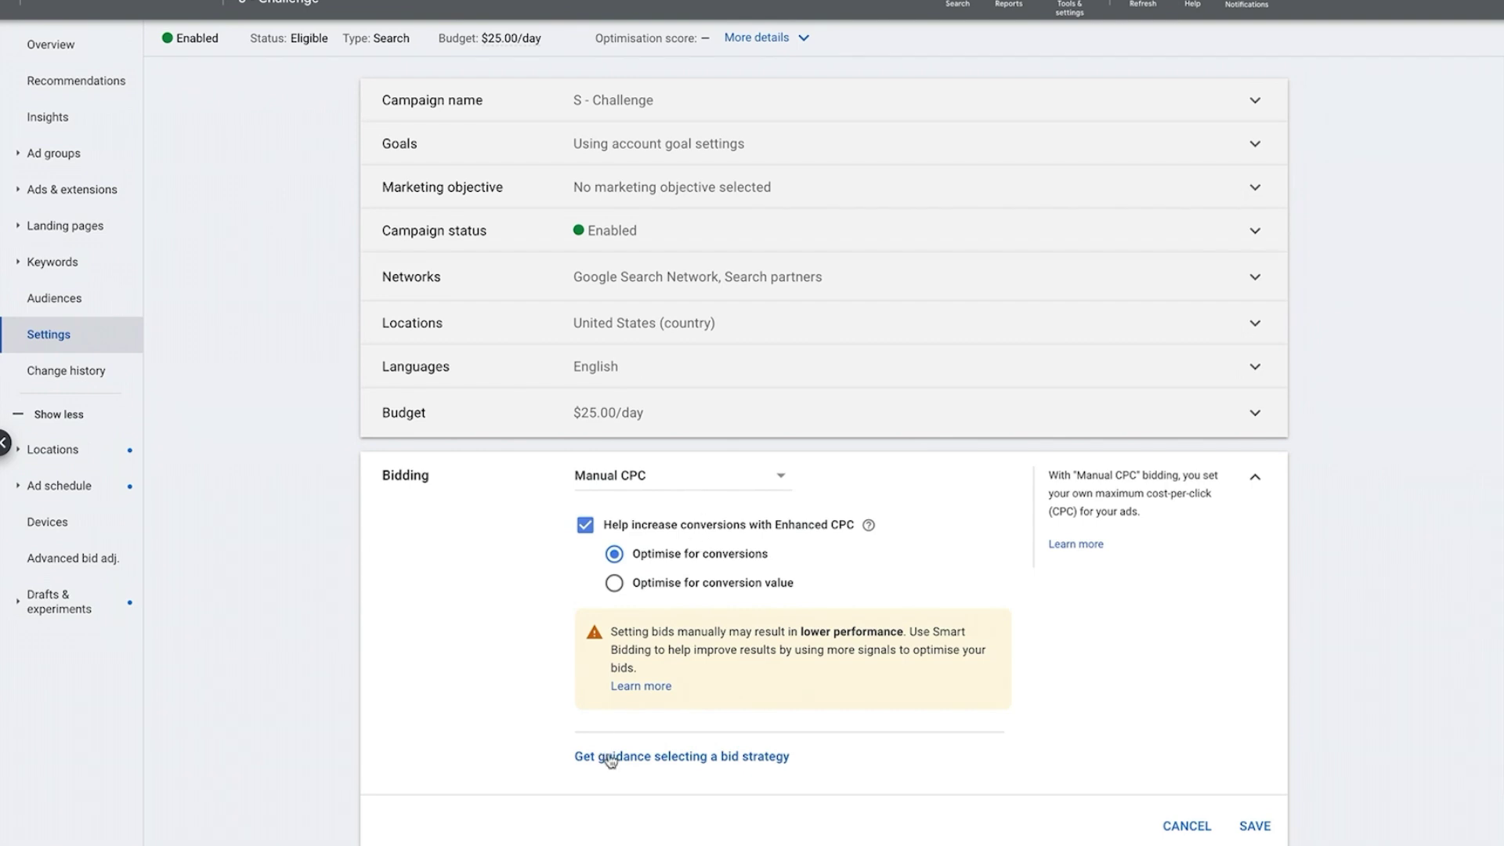
click(632, 478)
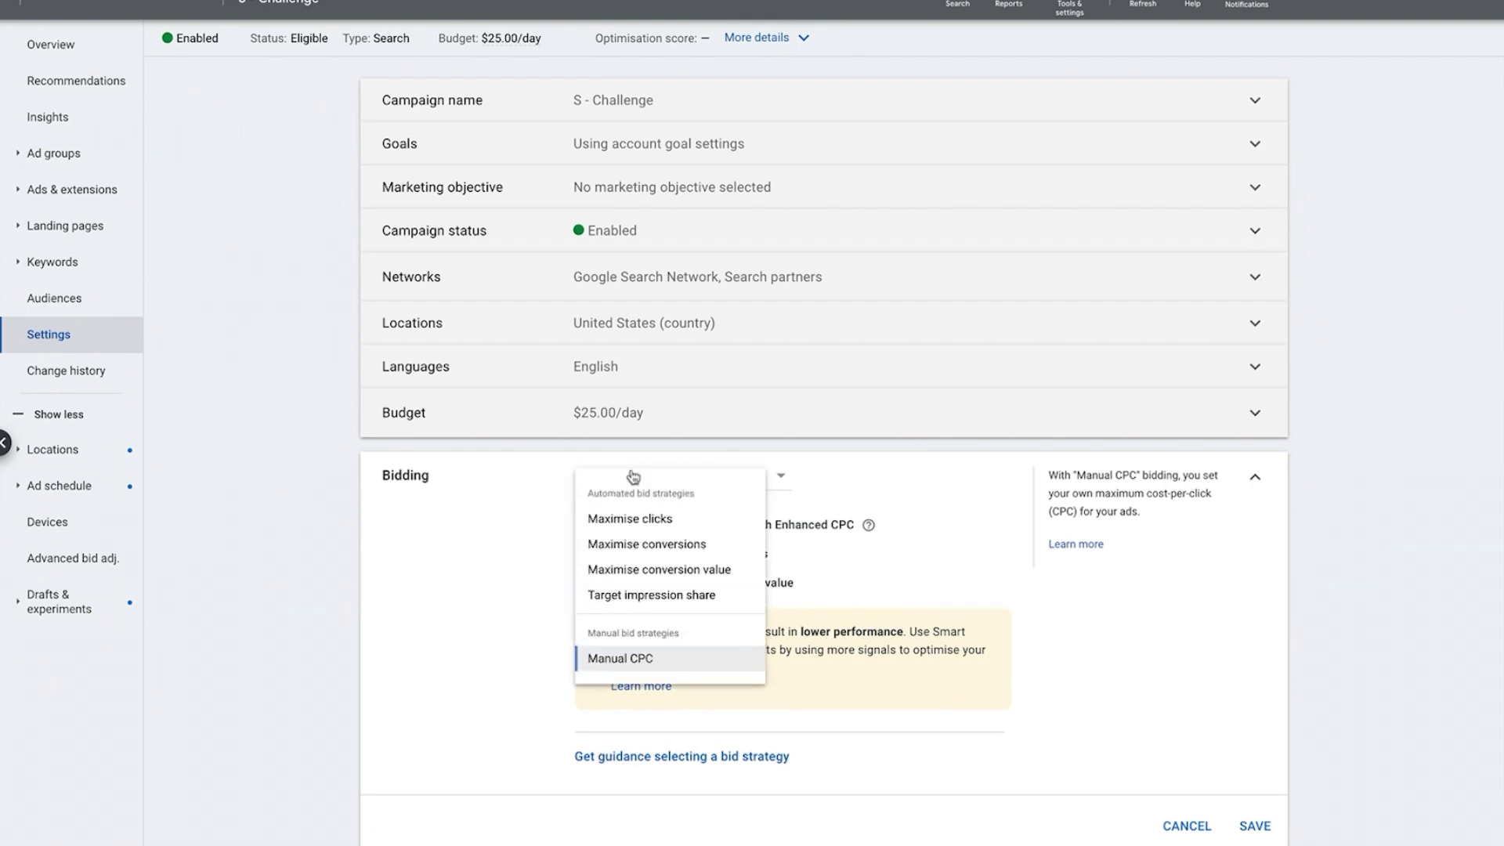
click(650, 556)
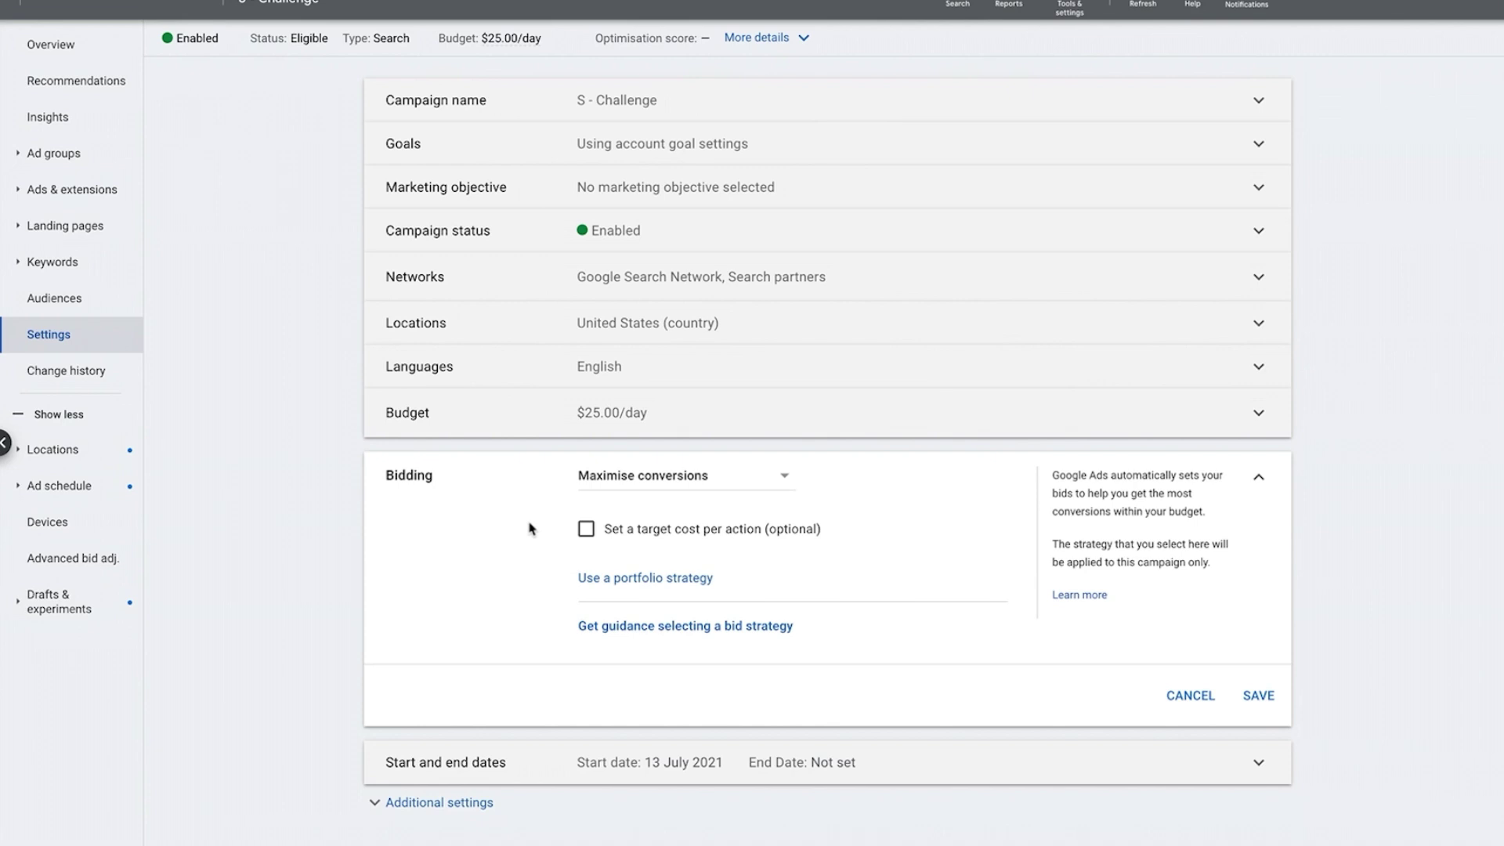
click(1257, 695)
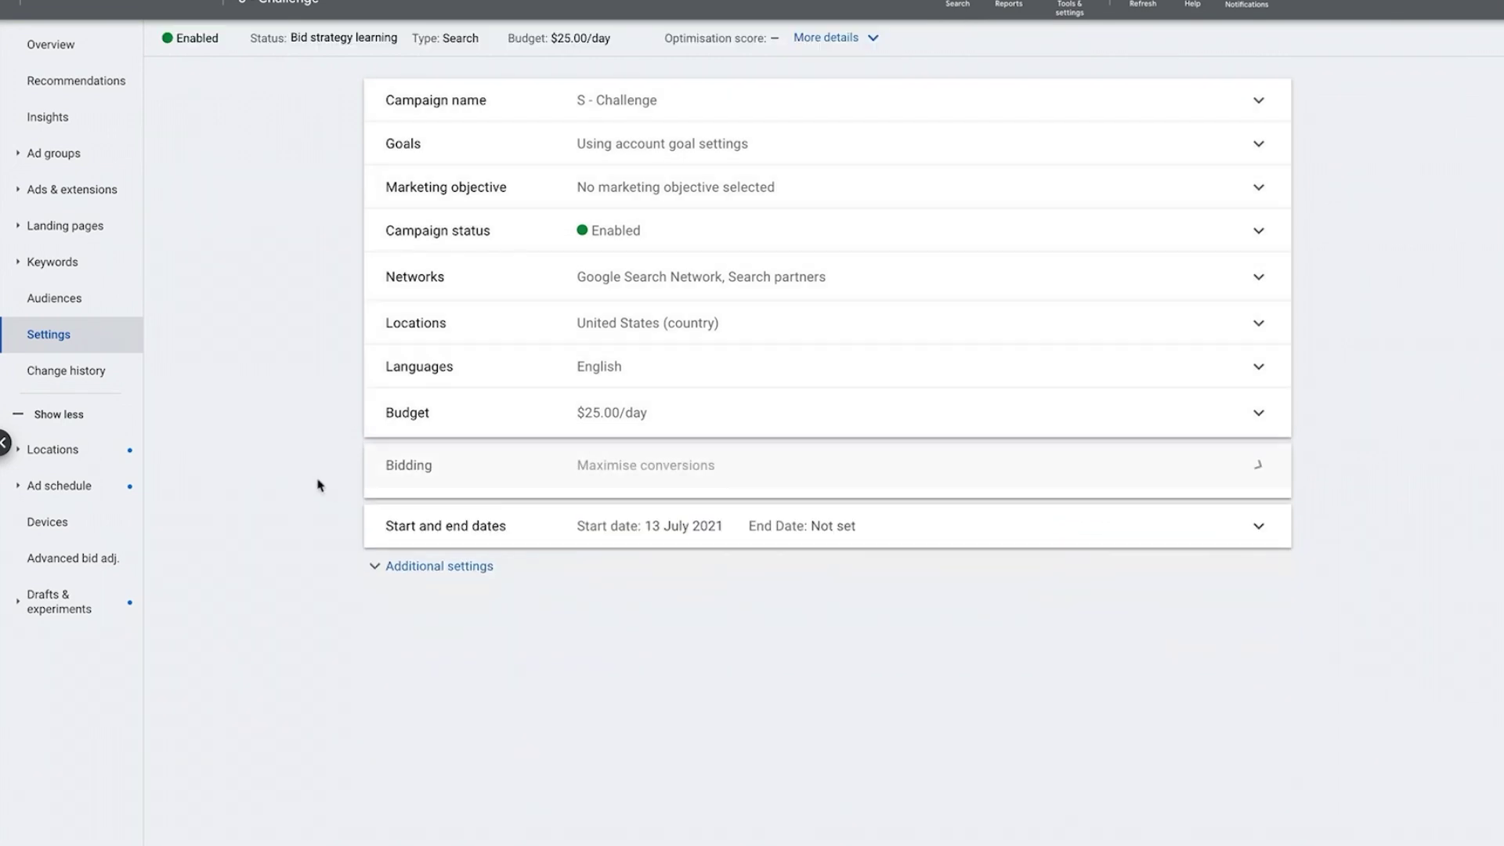
click(57, 155)
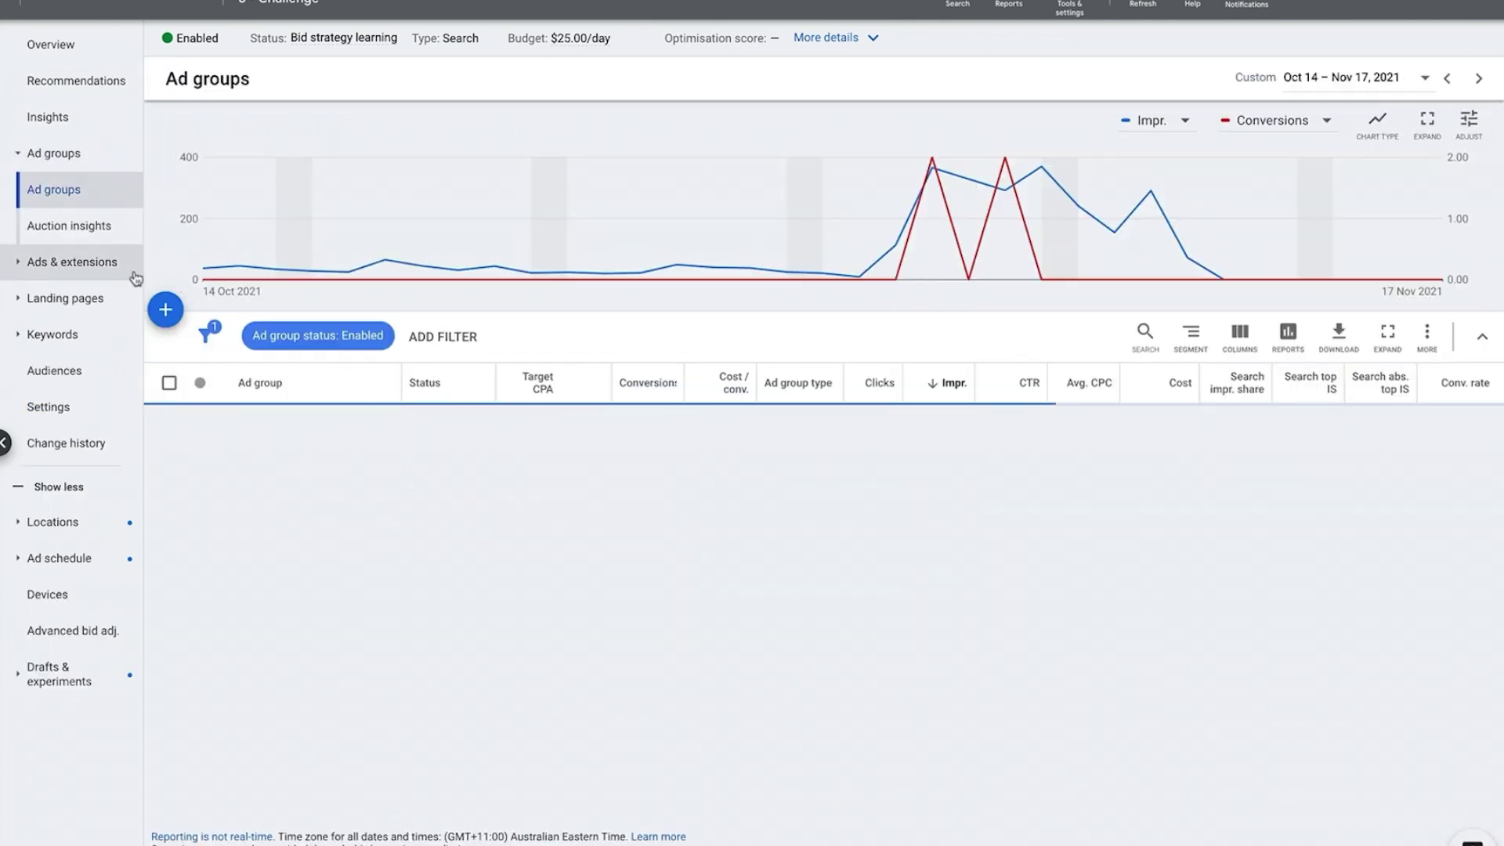
- Check that all four Facebook Retargeting keywords show Maximise conversions as their bid strategy type
click(270, 459)
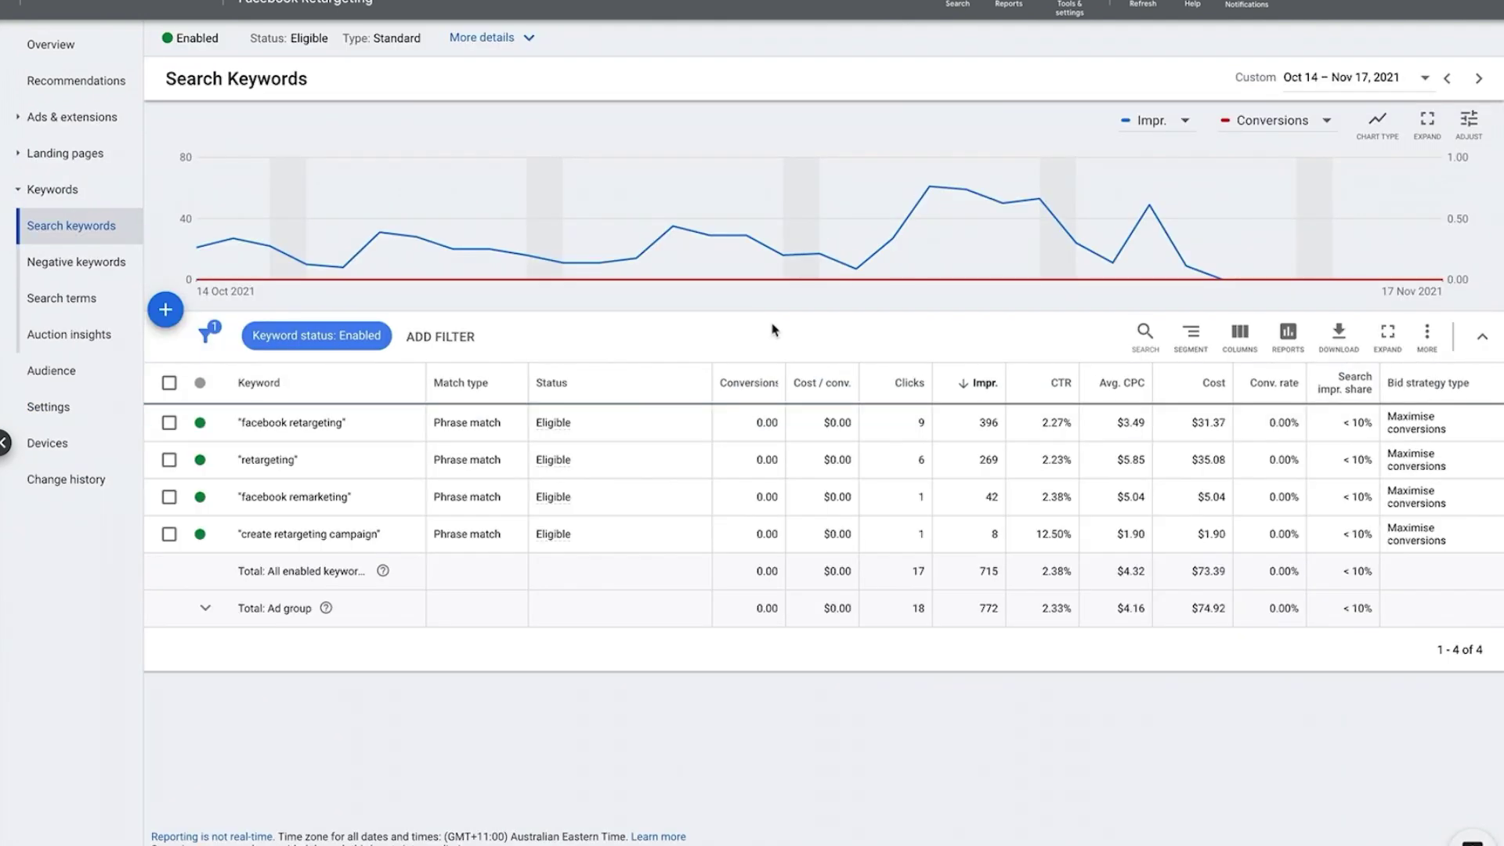
drag(711, 383, 633, 377)
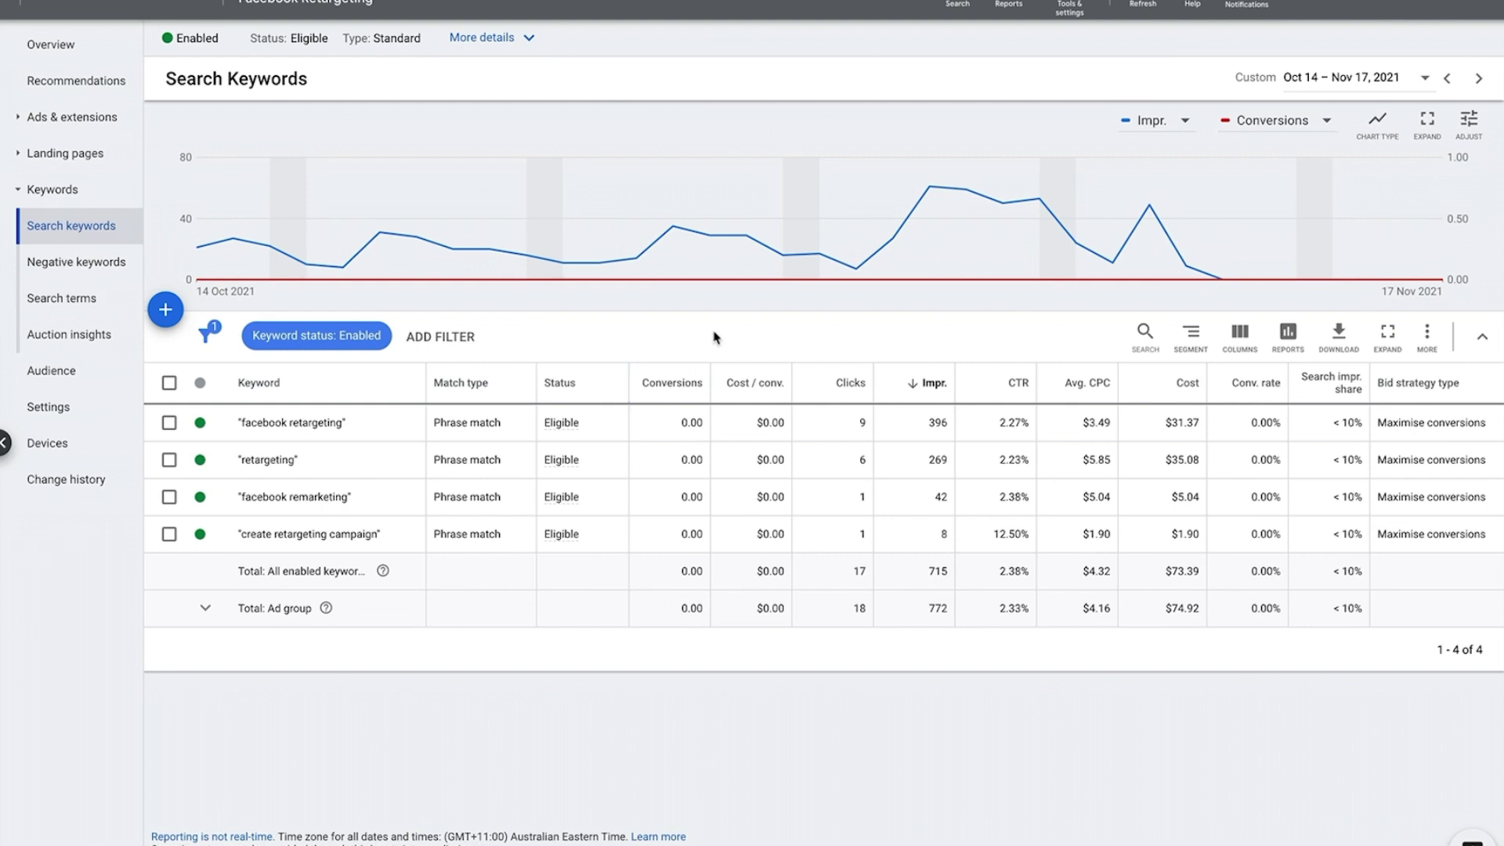